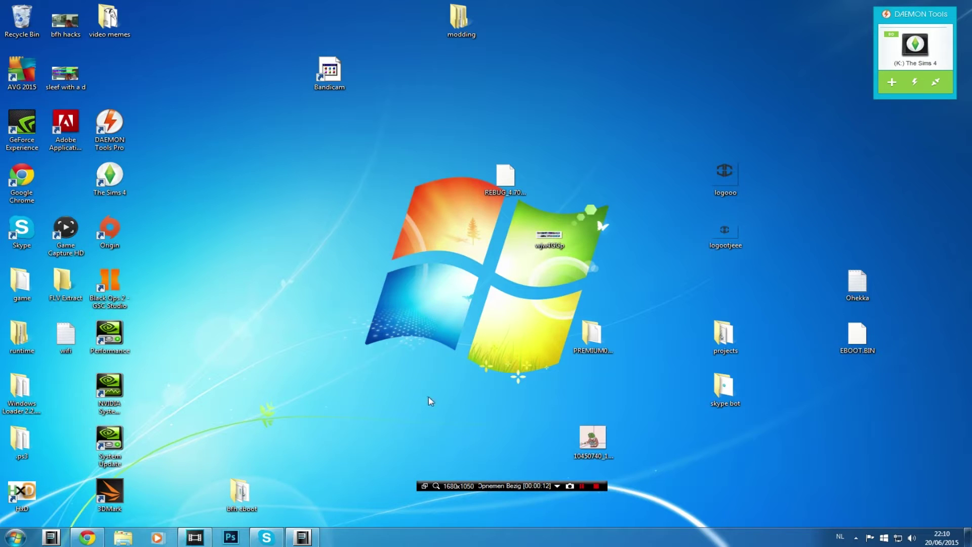
Step: Check the REBUG 4.70.1 PUP file on the desktop, then get the browser out of the way so the desktop shows
click(505, 179)
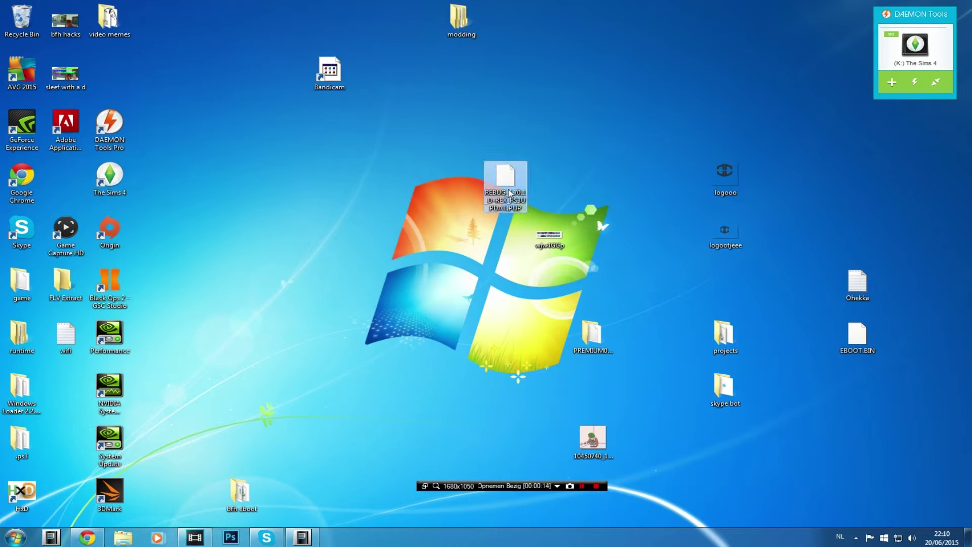
click(402, 225)
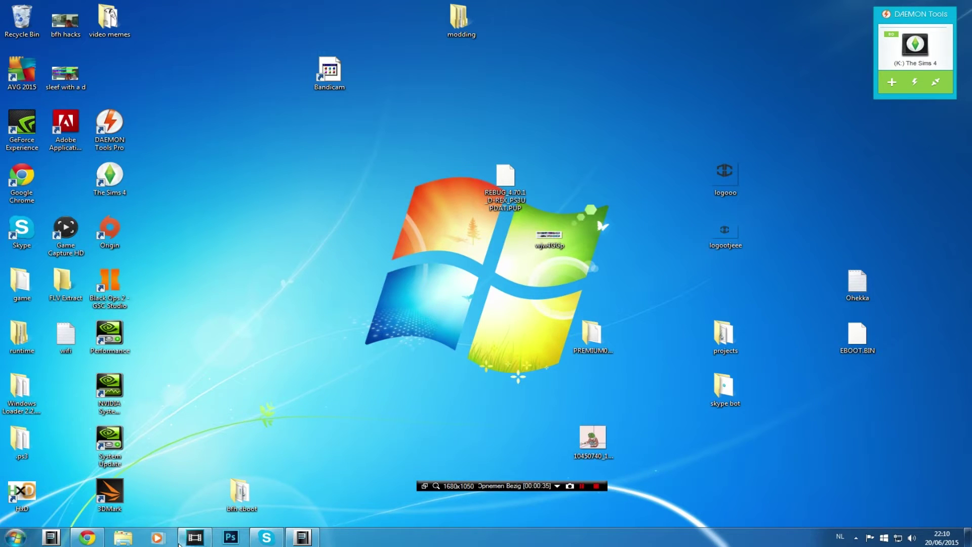
mouse_move(81, 536)
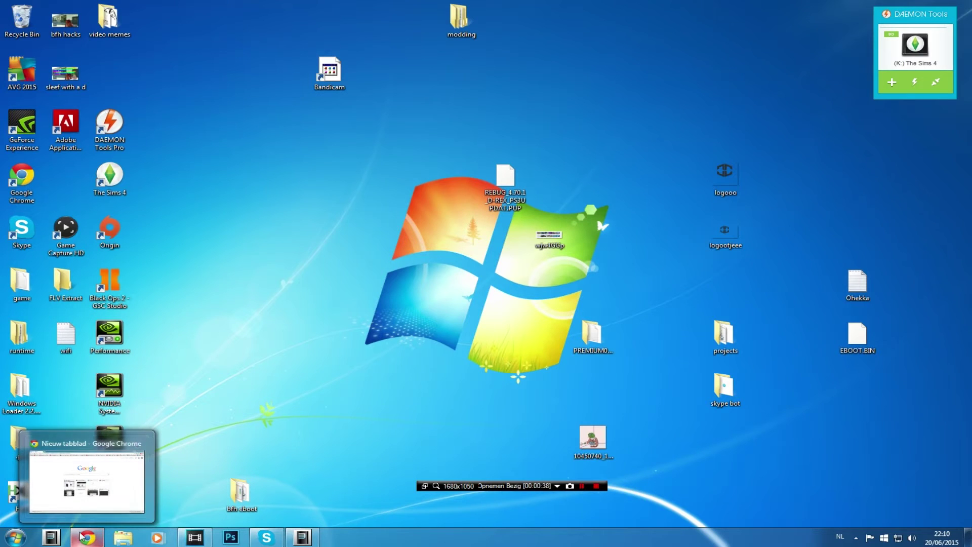
click(80, 519)
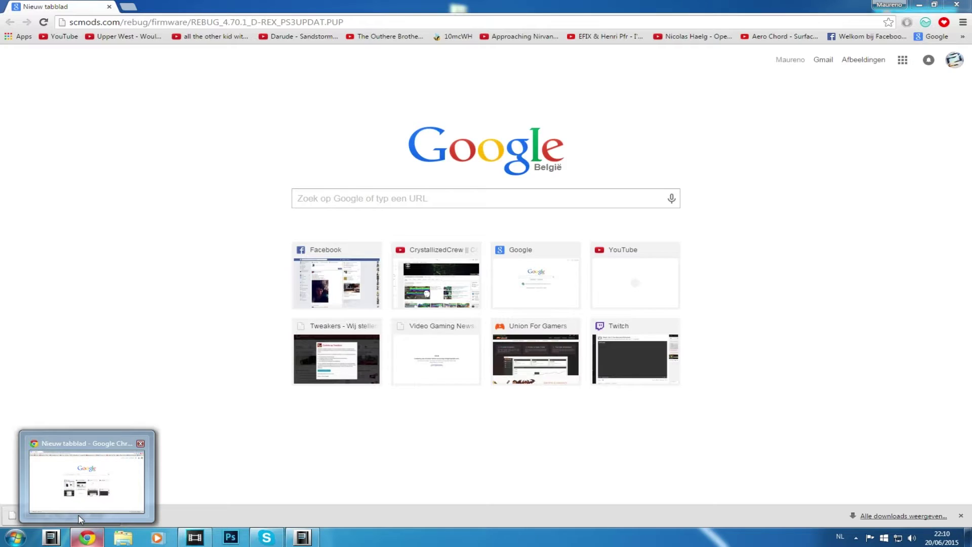
click(77, 539)
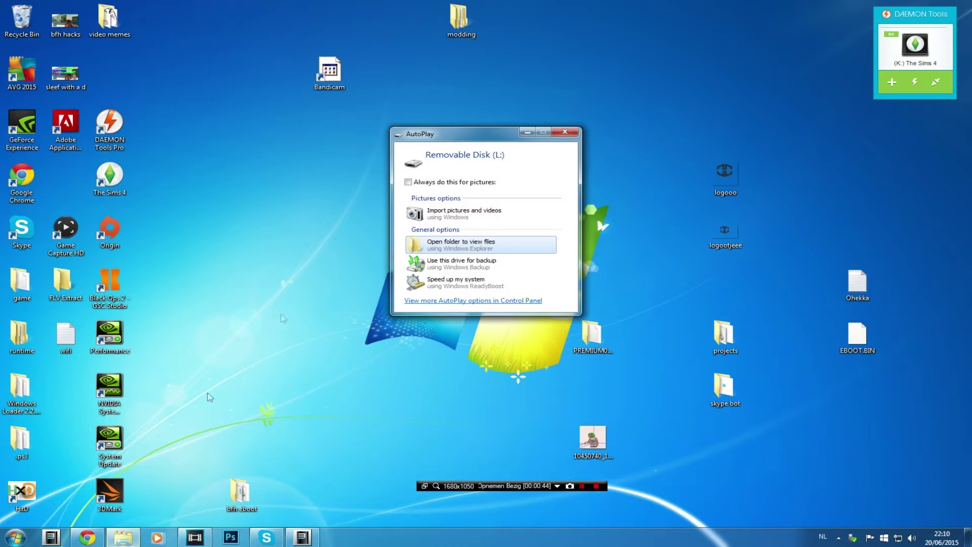
Step: Open Removable Disk (L:) in a maximized window and look over its 22 items
click(456, 245)
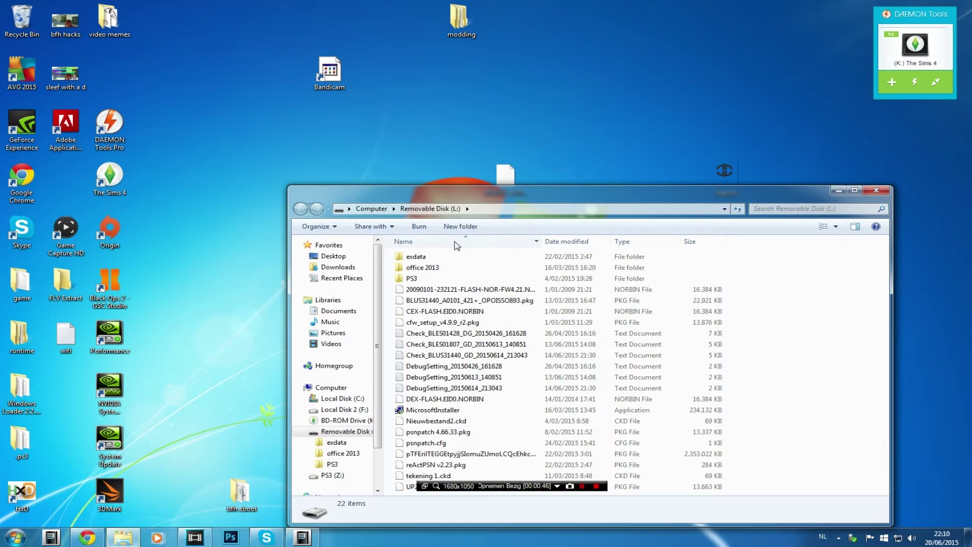
double_click(479, 189)
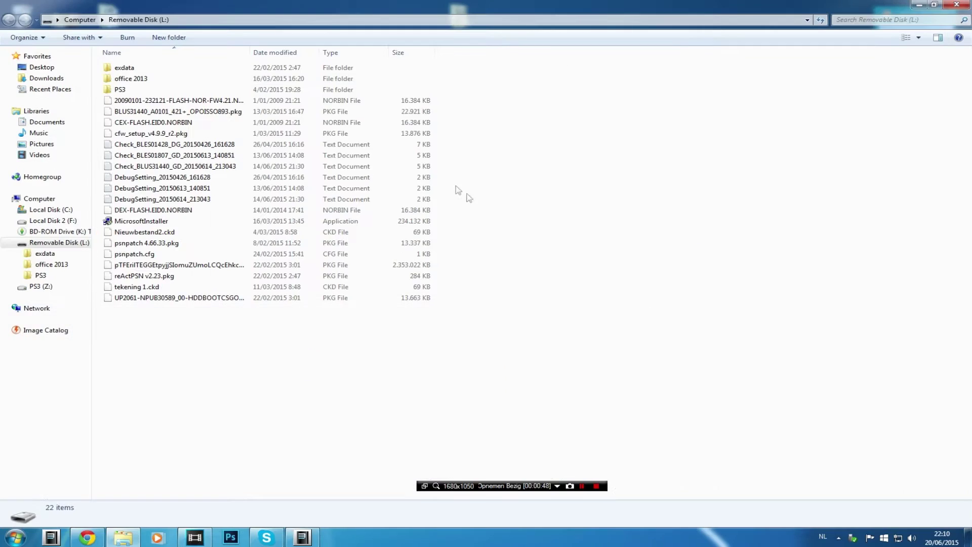
drag(168, 359, 158, 67)
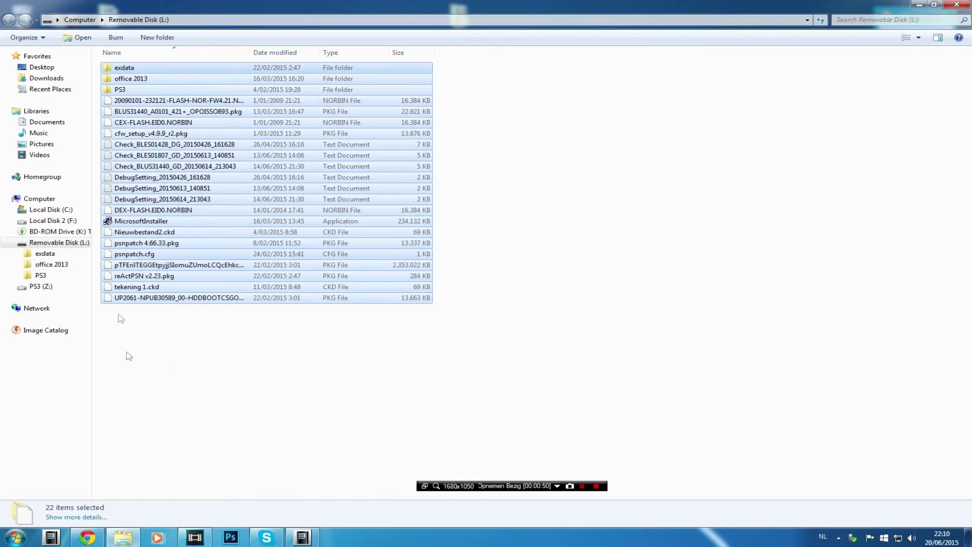
click(130, 353)
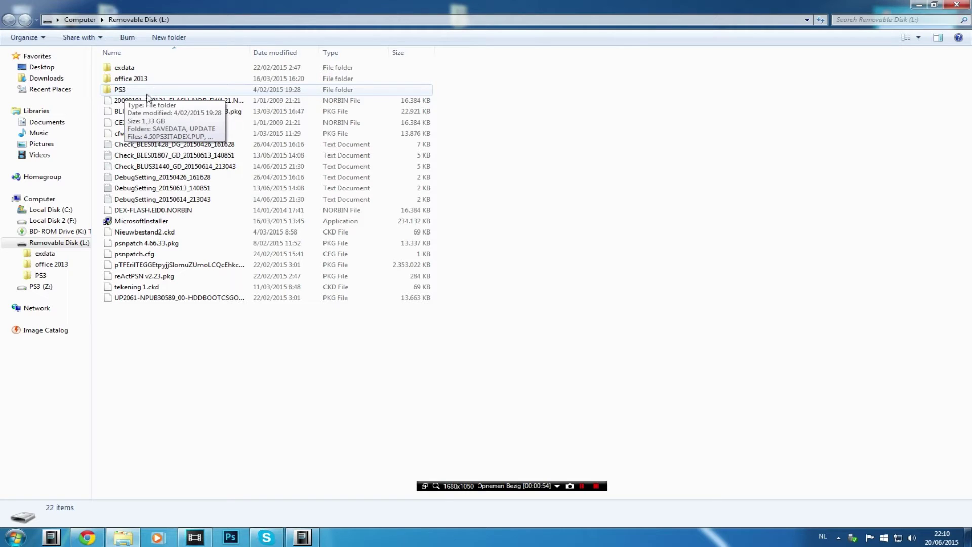
Step: Open the drive's PS3 folder and look over its 20 files
double_click(122, 90)
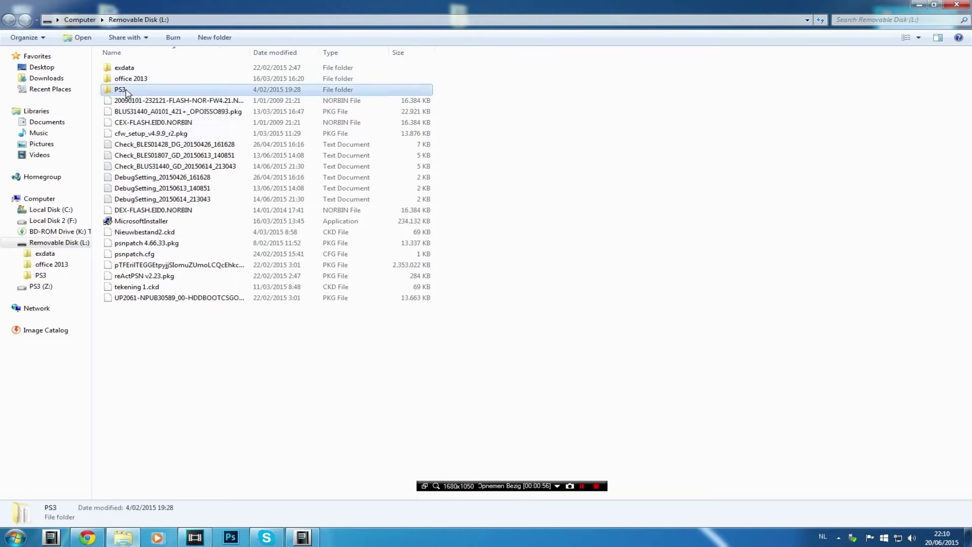
drag(168, 349, 102, 94)
click(150, 407)
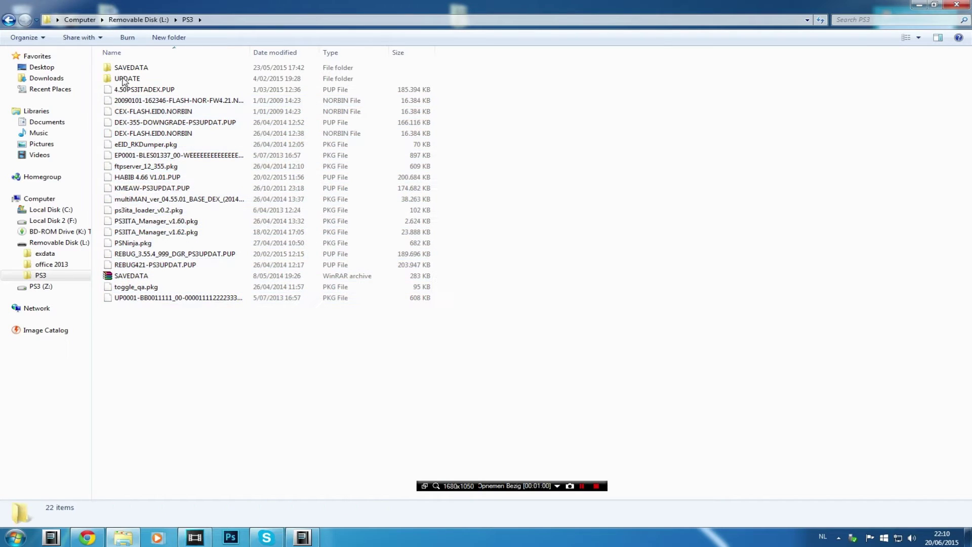
drag(166, 340, 133, 90)
click(174, 307)
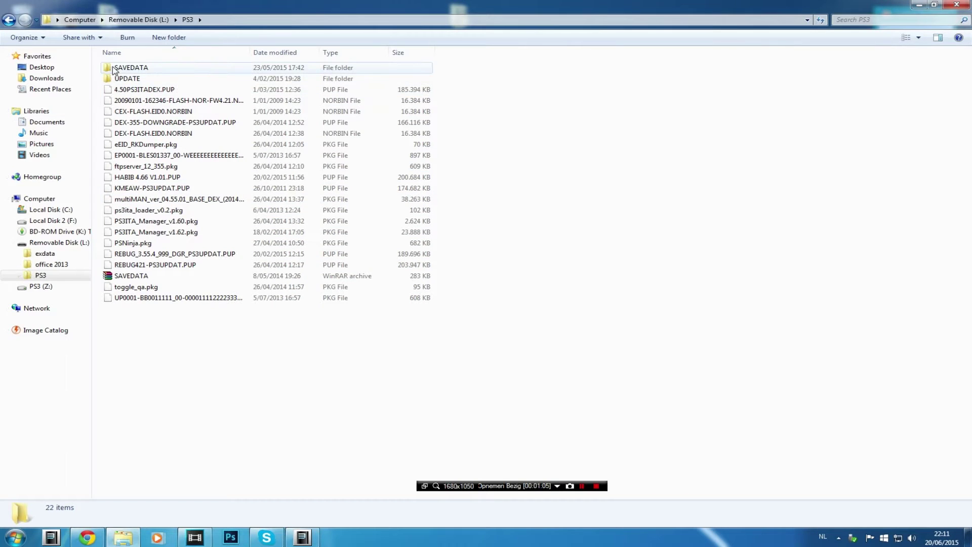
mouse_move(126, 84)
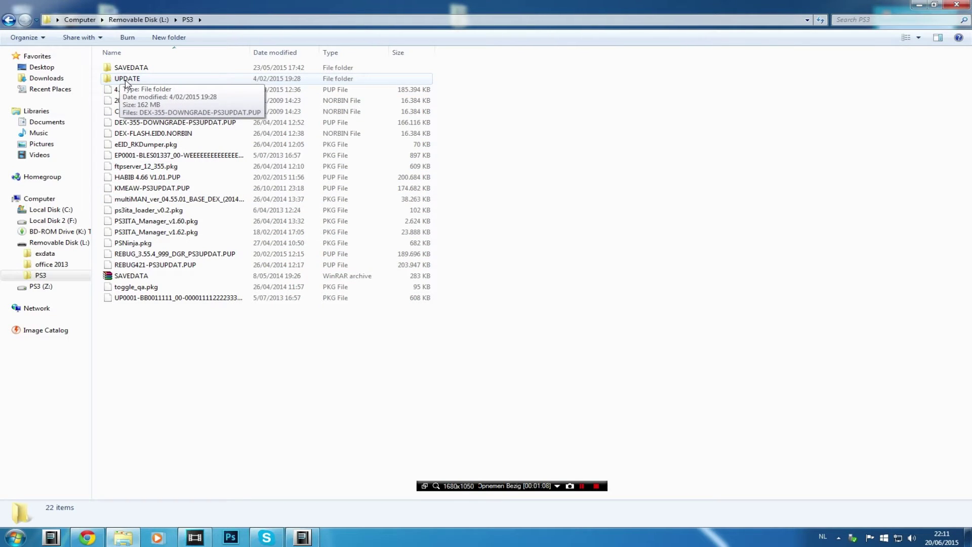
Step: Open the UPDATE folder and return its window to full screen
double_click(125, 81)
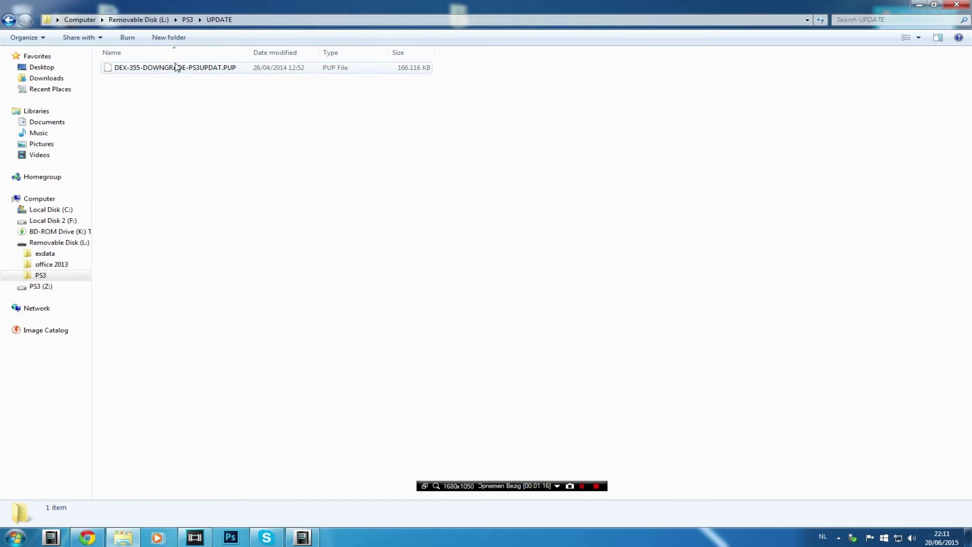
drag(212, 6, 374, 237)
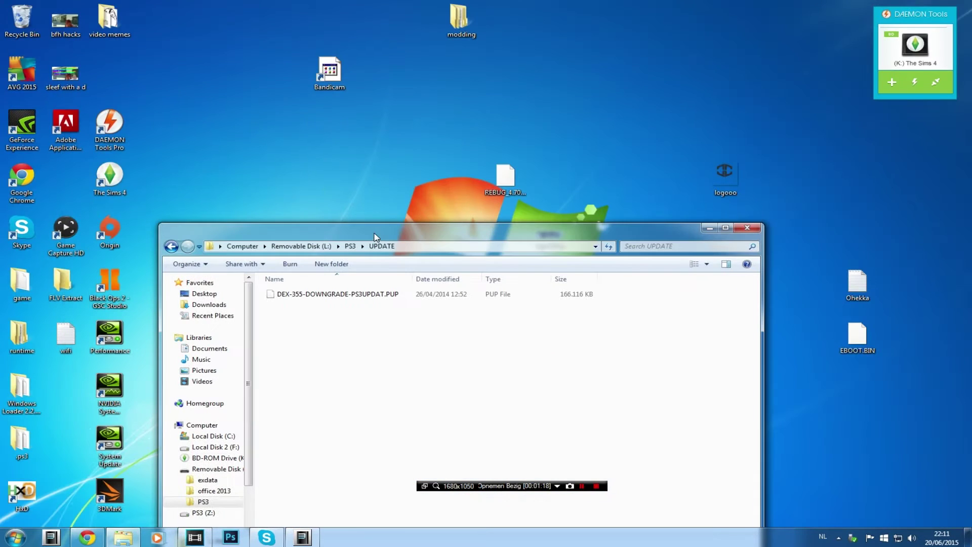
double_click(332, 235)
Step: Rename DEX-355-DOWNGRADE-PS3UPDAT.PUP to PS3UPDAT.PUP and close the UPDATE window
click(198, 69)
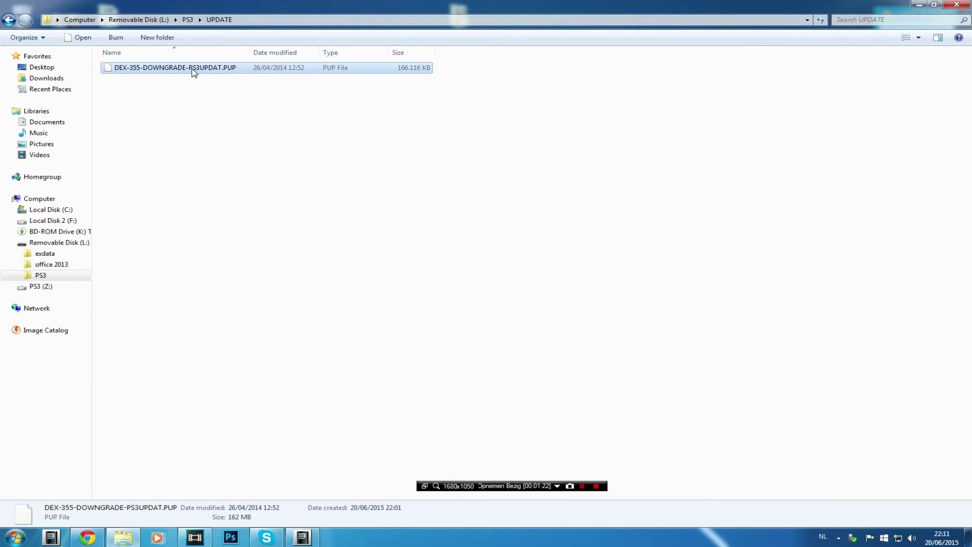
click(192, 69)
drag(188, 67, 114, 68)
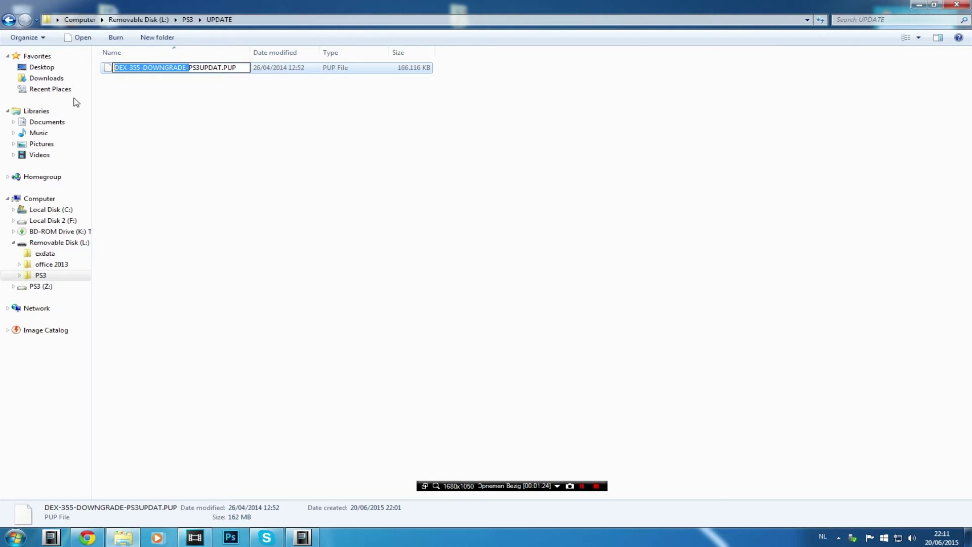
key(Delete)
key(Return)
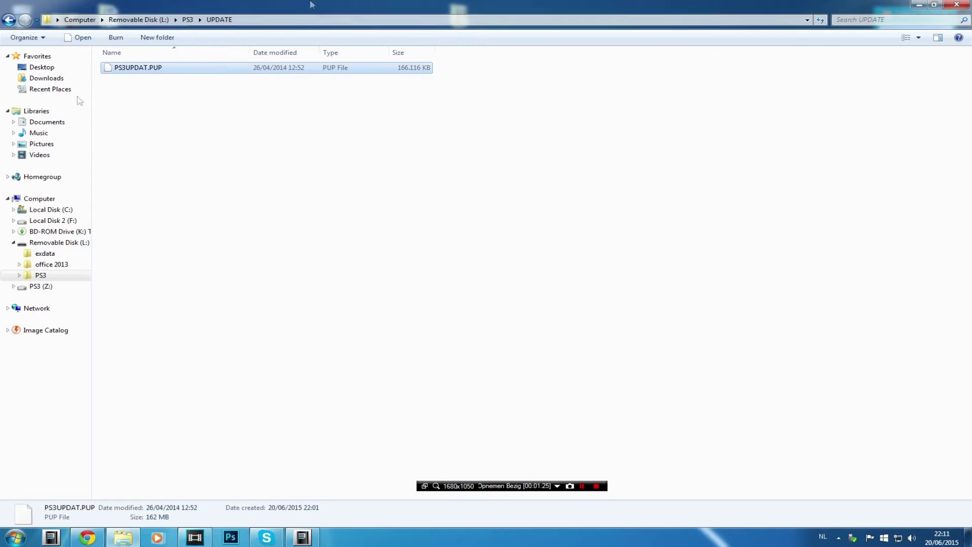
click(948, 6)
click(852, 539)
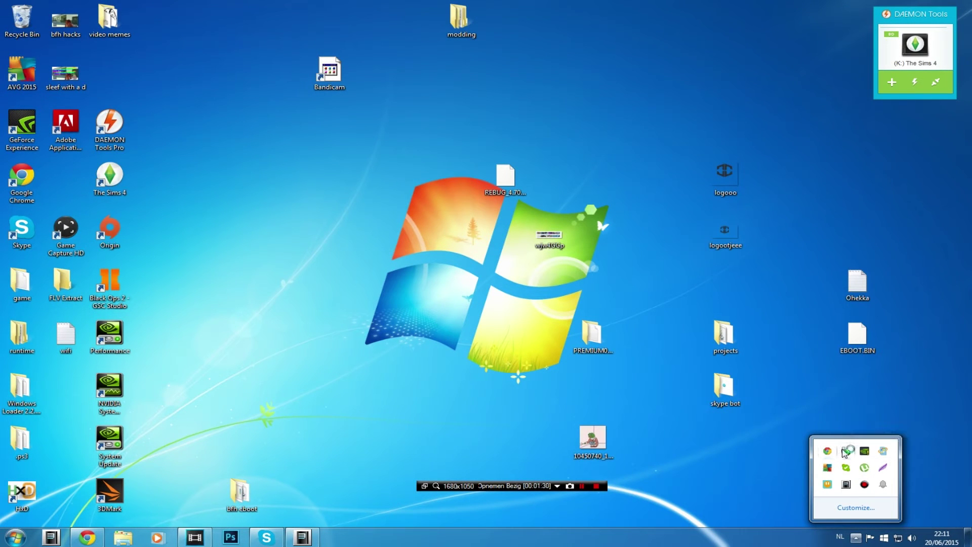
Step: Eject Removable Disk (L:) through Safely Remove Hardware
click(846, 452)
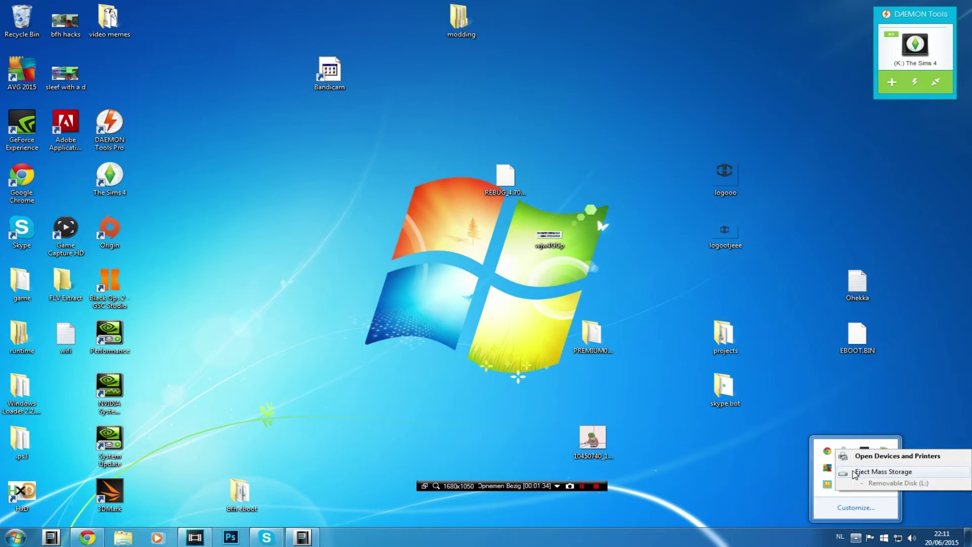
click(855, 472)
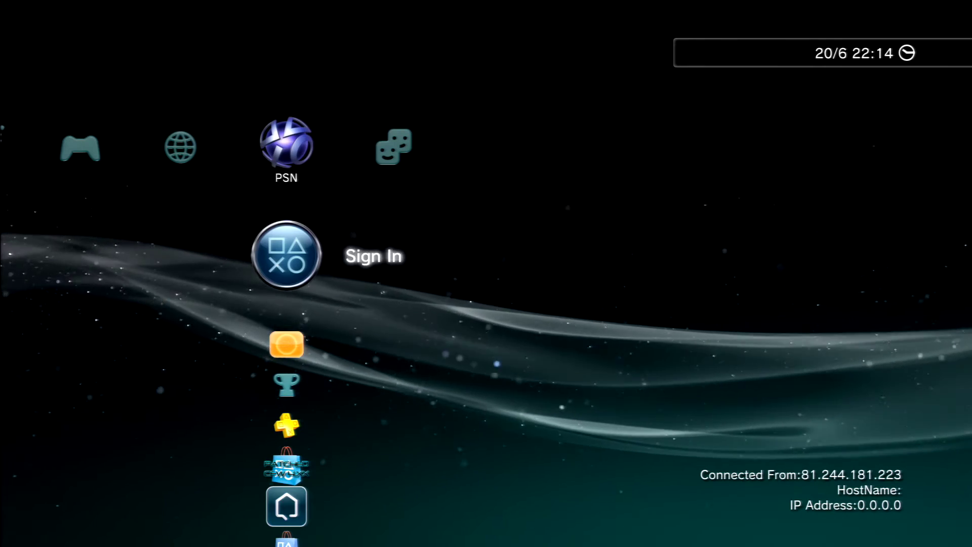
Step: Open System Information under Settings > System Settings to read the installed firmware version
key(Left)
key(Left)
key(Left)
key(Left)
key(Left)
key(Left)
key(Left)
key(Down)
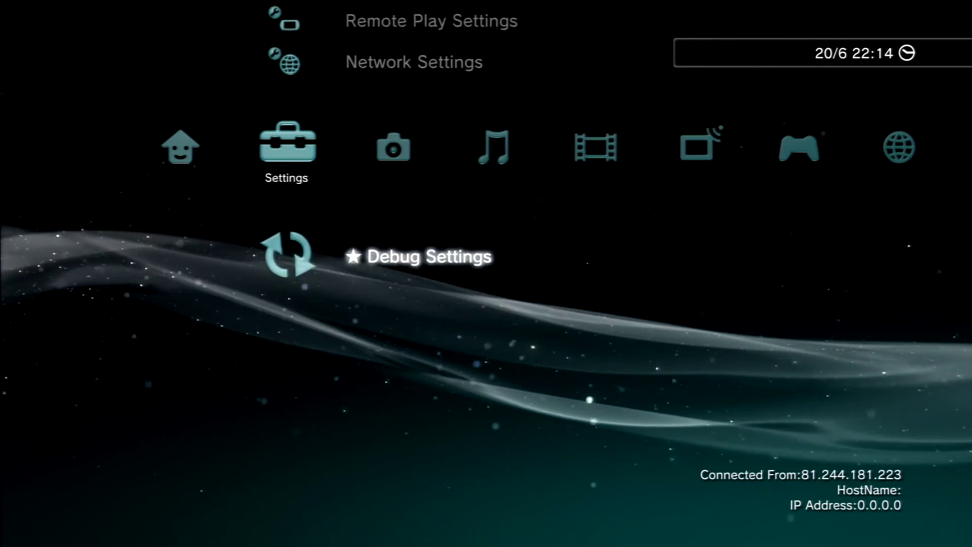
key(Up)
key(Up)
key(Up)
key(Up)
key(Up)
key(Up)
key(Down)
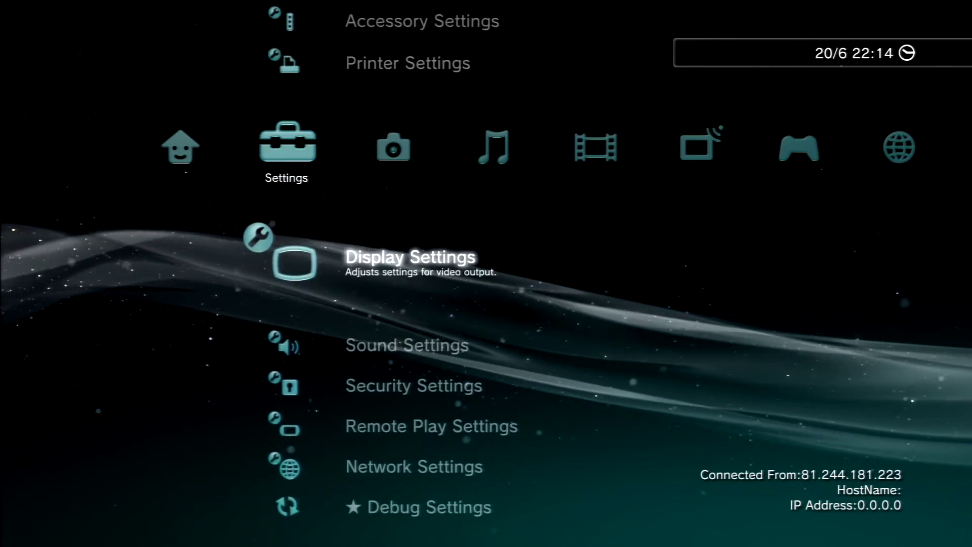
key(Up)
key(Up)
key(Up)
key(Up)
key(Up)
key(Up)
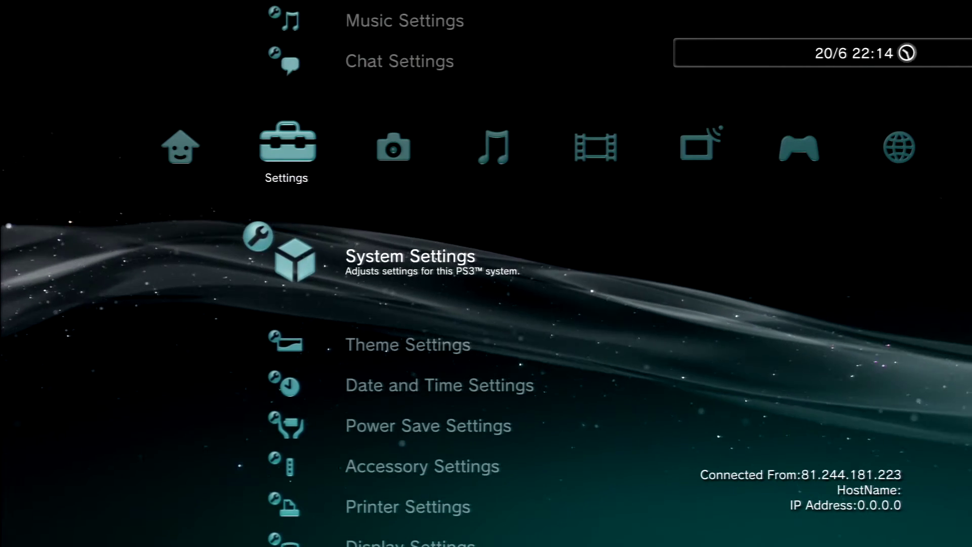
key(Return)
key(Down)
key(Down)
key(Down)
key(Down)
key(Down)
key(Down)
key(Down)
key(Down)
key(Down)
key(Down)
key(Down)
key(Down)
key(Down)
key(Down)
key(Down)
key(Down)
key(Down)
key(Down)
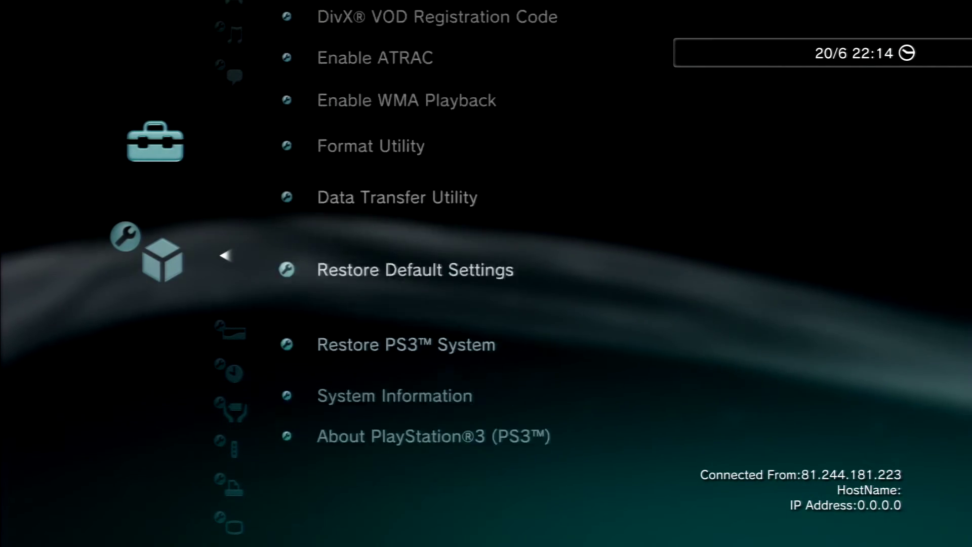
key(Up)
key(Return)
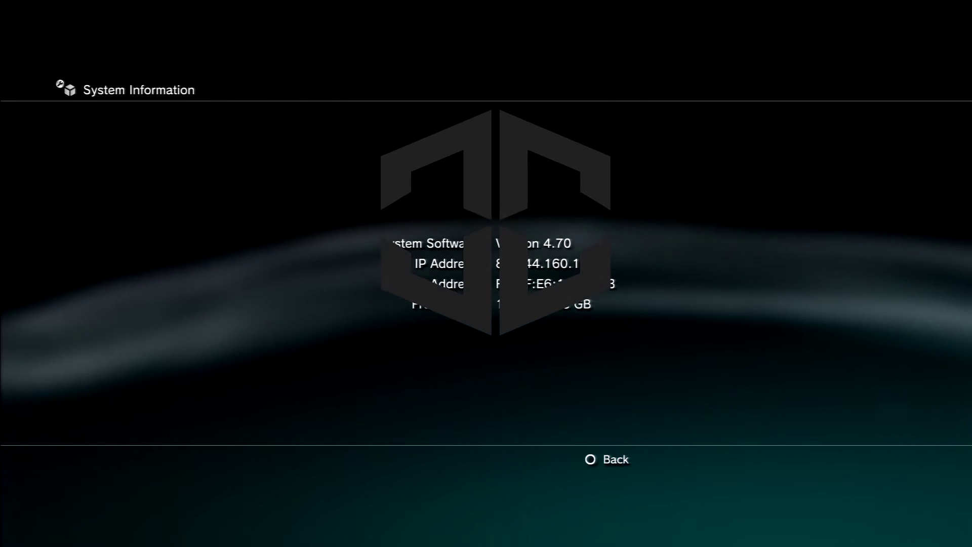
Step: Back out to the Settings column and highlight System Update
key(Escape)
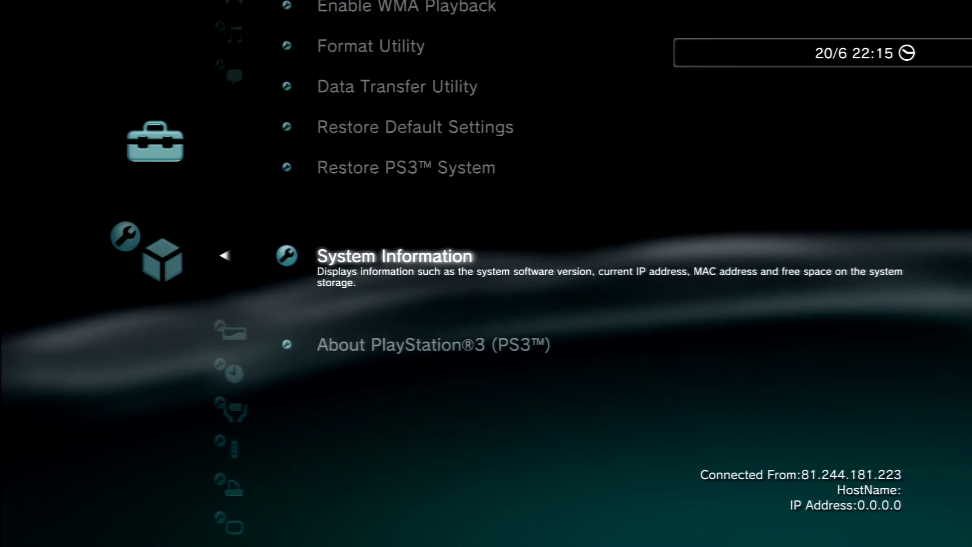
key(Escape)
key(Up)
key(Up)
key(Up)
key(Up)
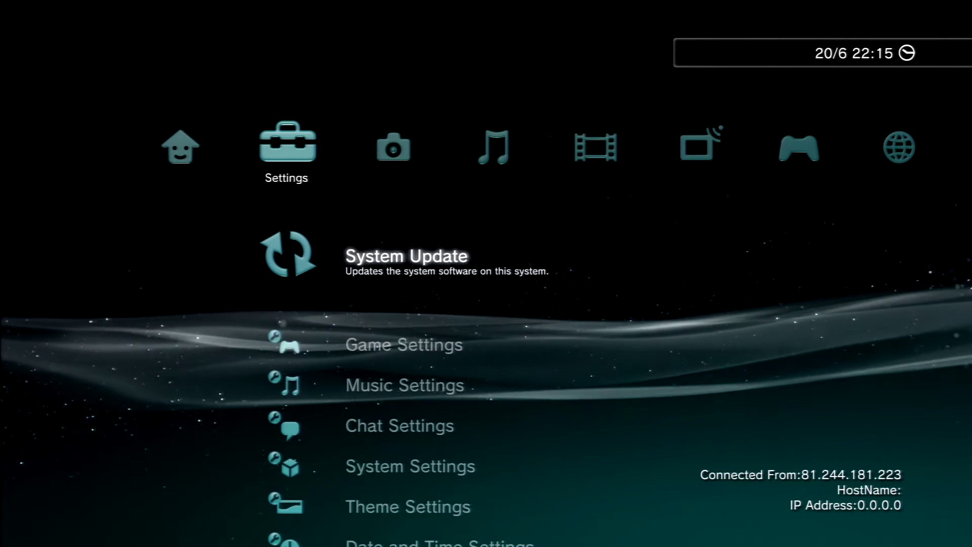
Step: Choose Update via Storage Media in System Update and confirm PS3UPDAT.PUP to begin installing
key(Return)
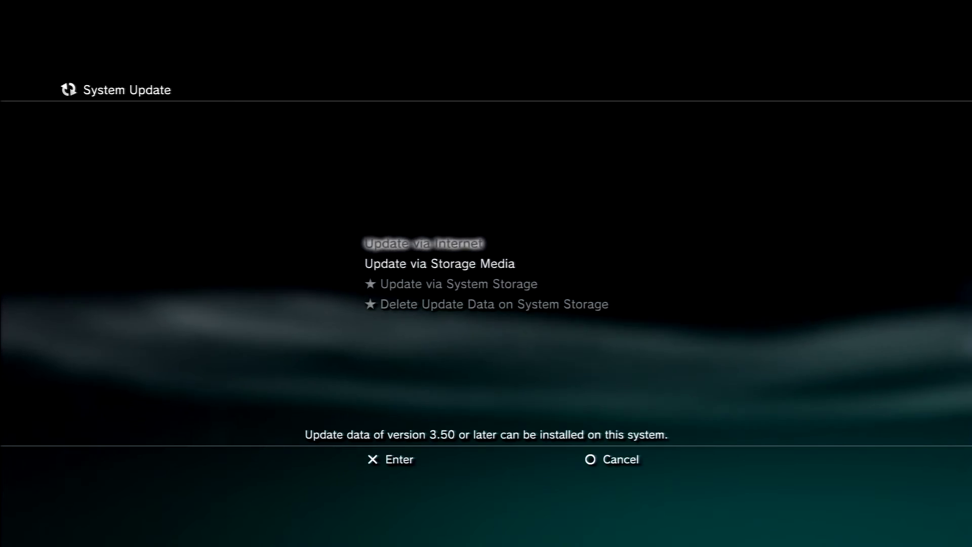
key(Down)
key(Return)
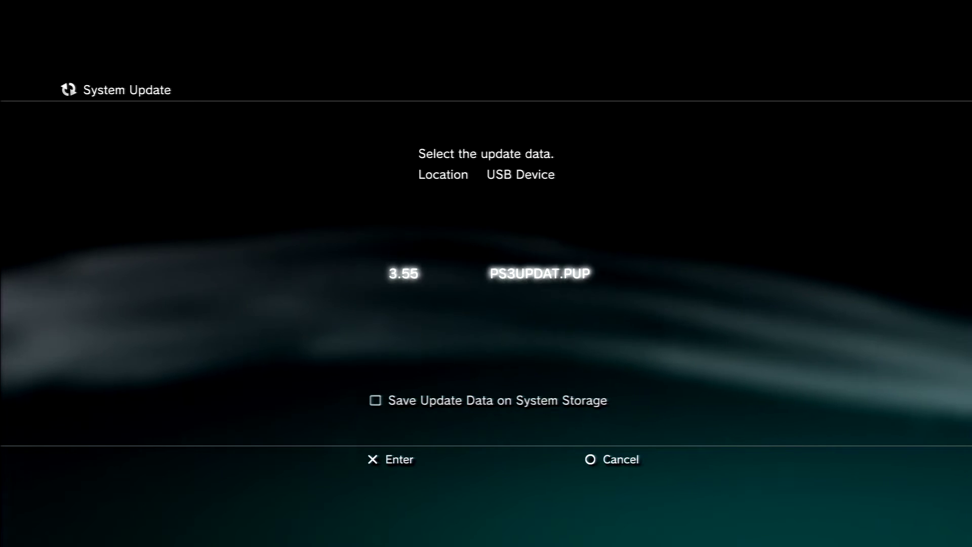
key(Return)
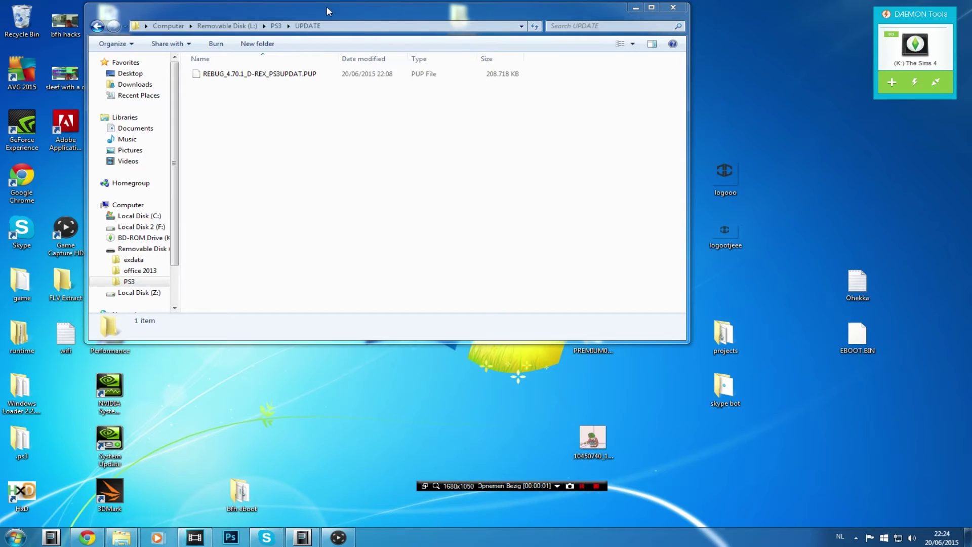
Step: Go back to the PS3 folder and reopen UPDATE in a lower window
click(276, 26)
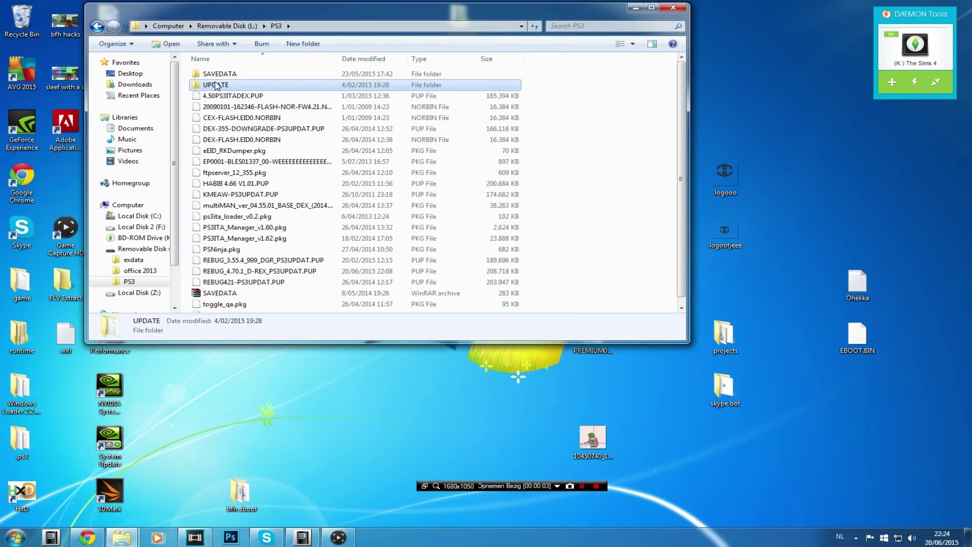
double_click(218, 83)
drag(310, 19, 406, 221)
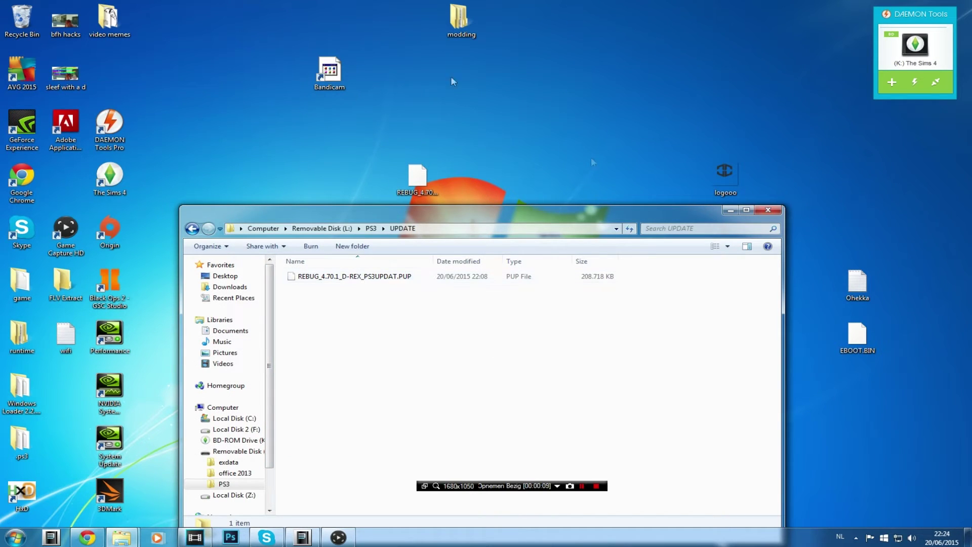
Step: Rename REBUG_4.70.1_D-REX_PS3UPDAT.PUP to PS3UPDAT.PUP and bring up its context menu
click(368, 280)
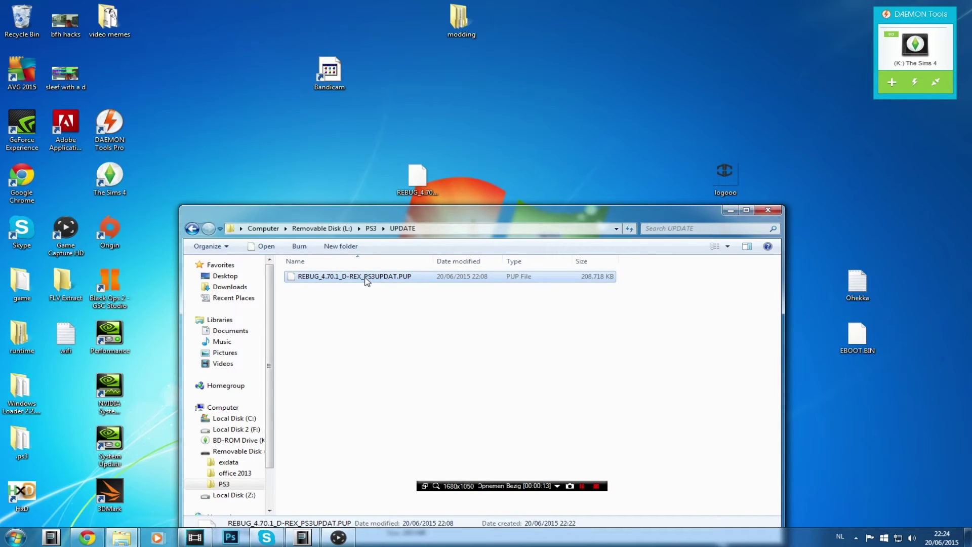
click(367, 280)
drag(366, 277, 299, 277)
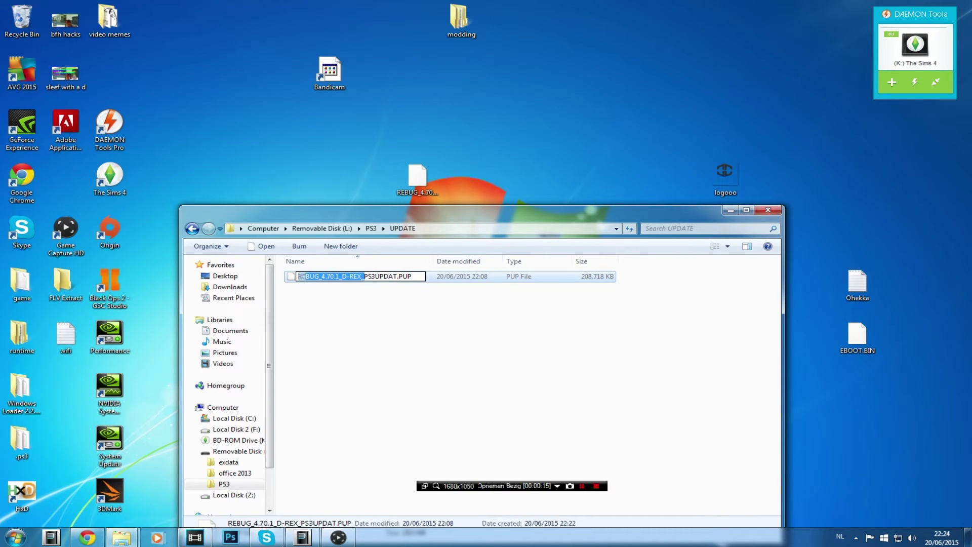
key(Delete)
key(Return)
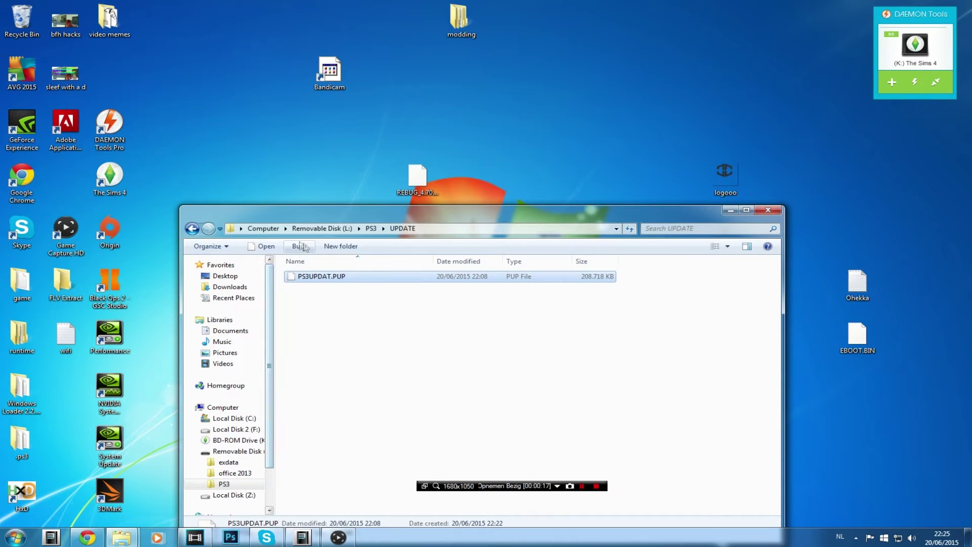
right_click(324, 281)
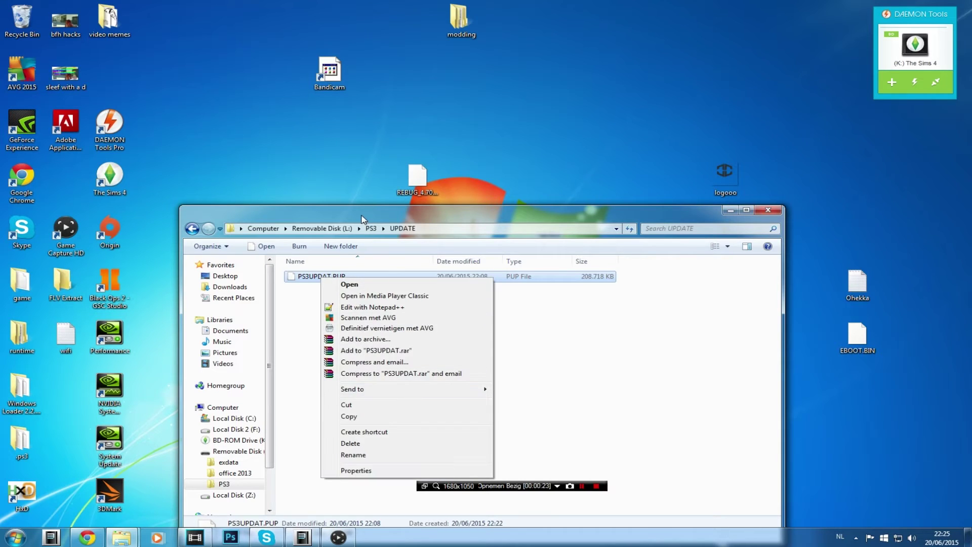
click(371, 228)
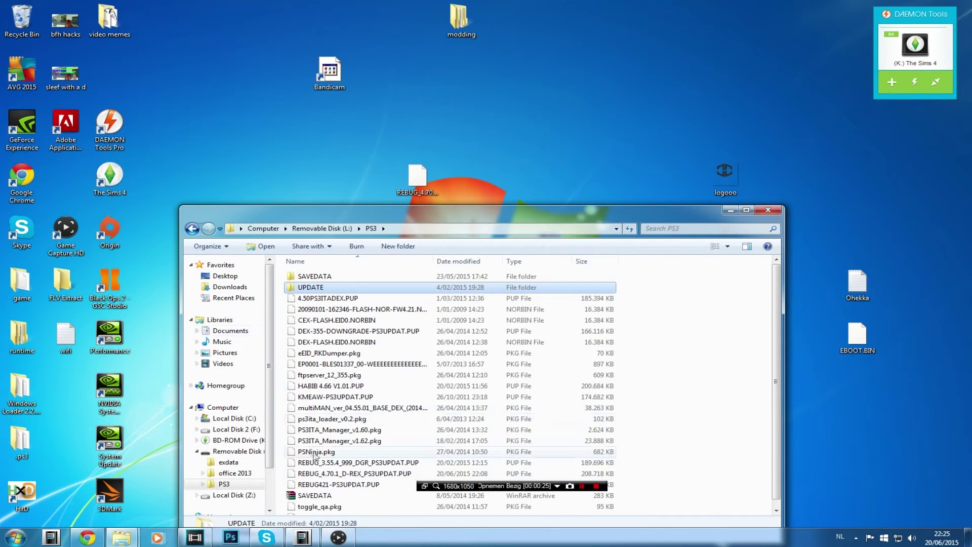
click(340, 475)
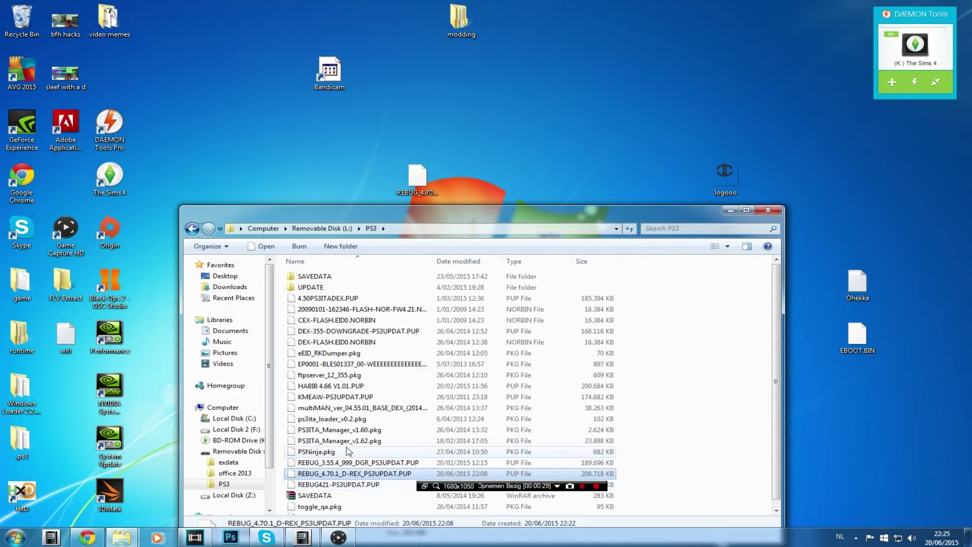
ctrl+click(339, 463)
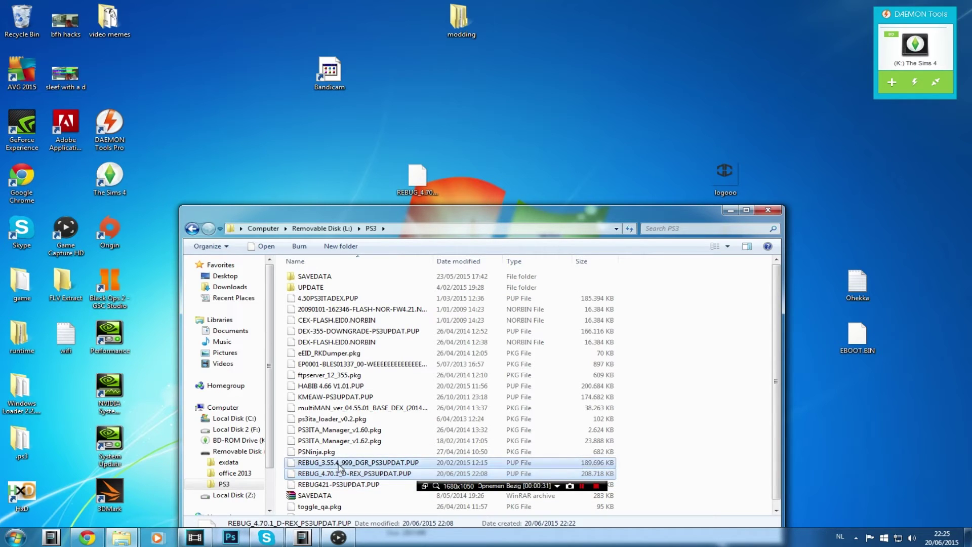
ctrl+click(315, 331)
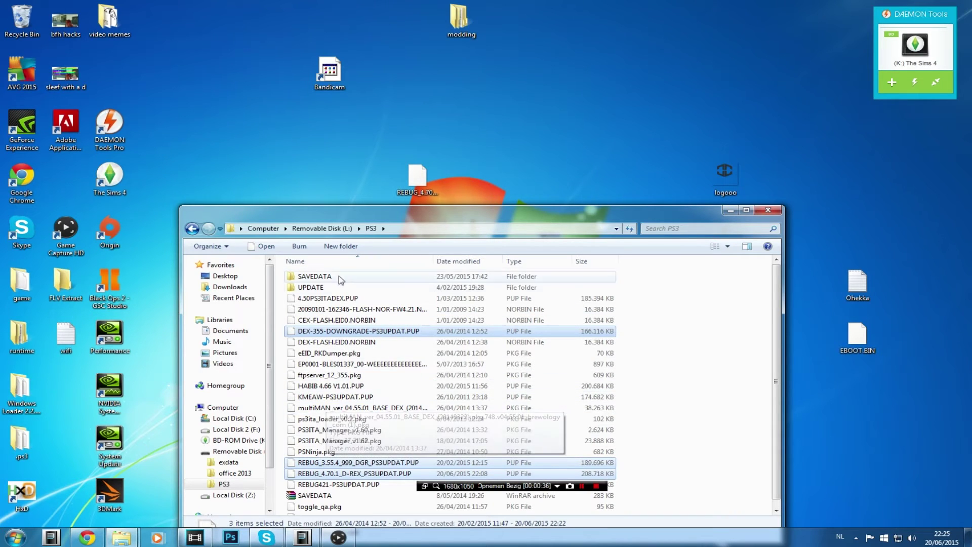
ctrl+click(334, 299)
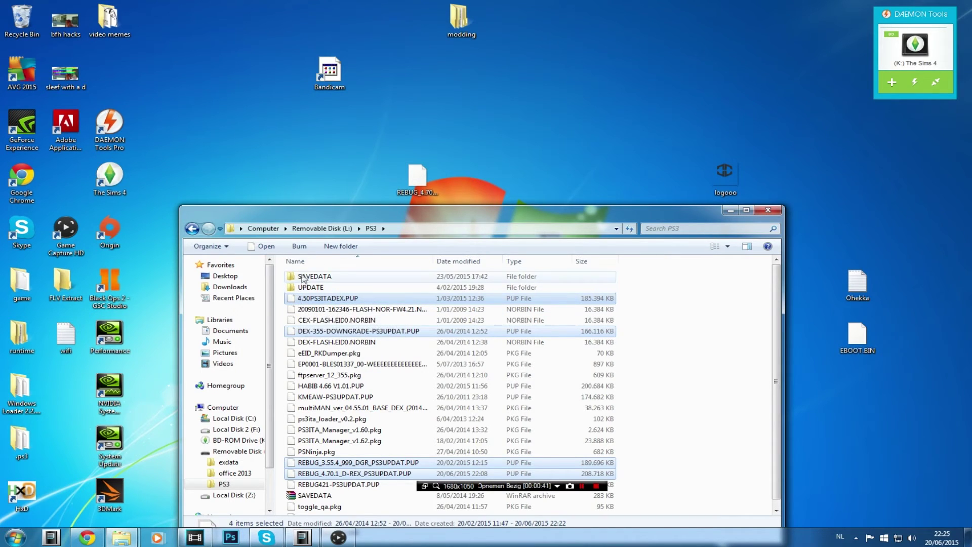
double_click(312, 288)
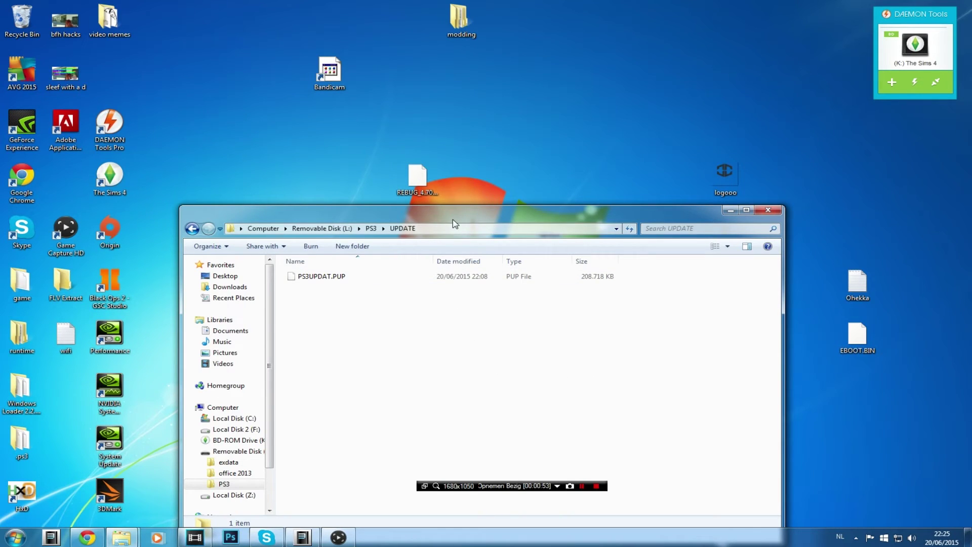
click(769, 210)
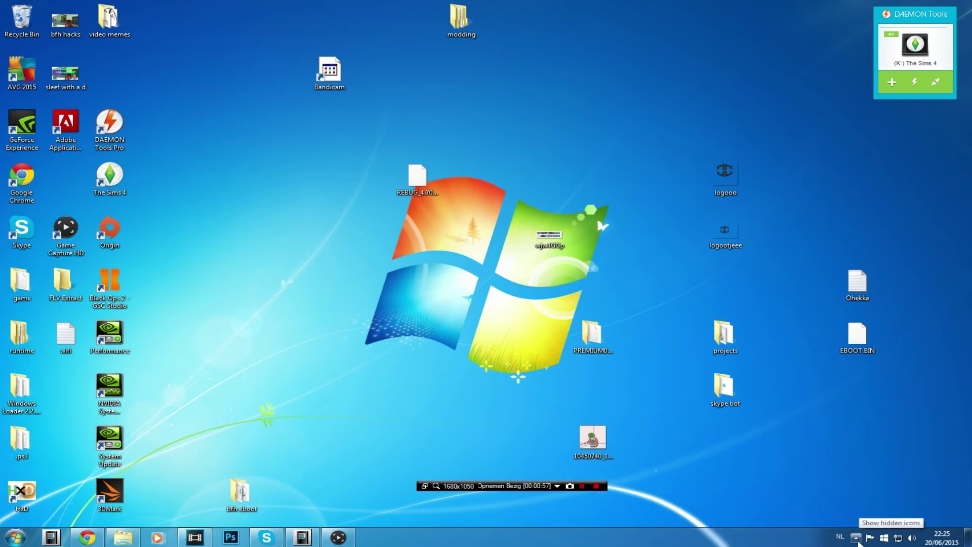
Step: Show the hidden tray icons in the taskbar
click(857, 537)
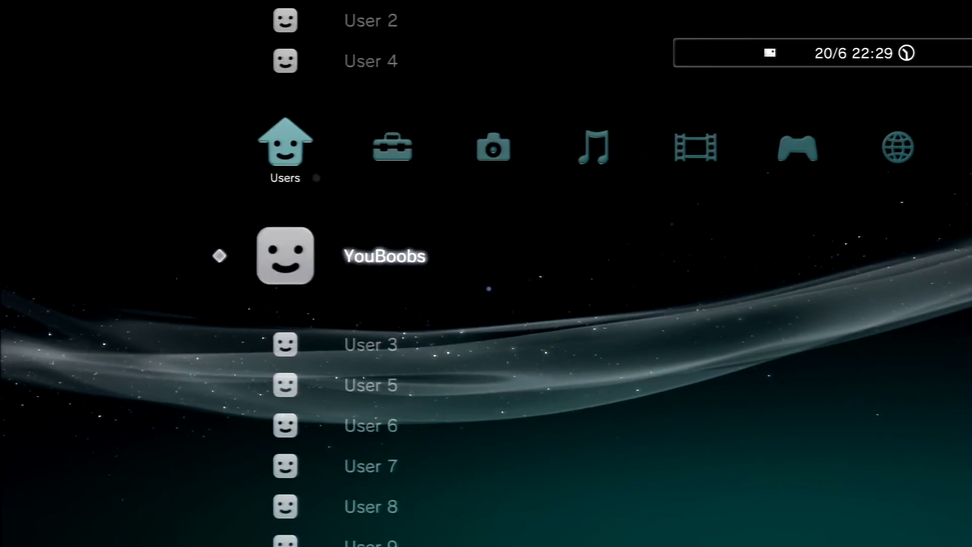
Step: Open System Information from Settings > System Settings to check the installed version
key(Right)
key(Return)
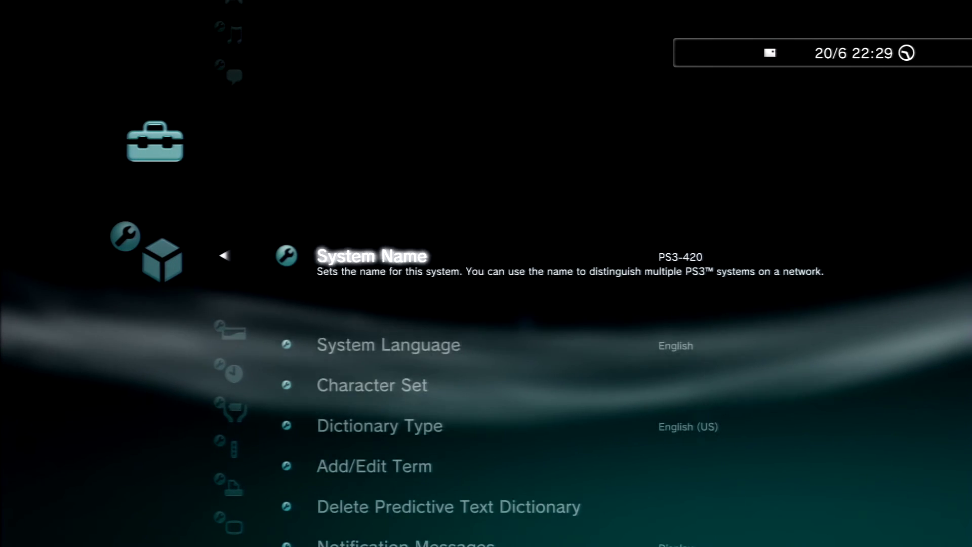
key(Down)
key(Down)
key(Down)
key(Down)
key(Down)
key(Down)
key(Down)
key(Down)
key(Down)
key(Down)
key(Down)
key(Down)
key(Down)
key(Down)
key(Down)
key(Down)
key(Down)
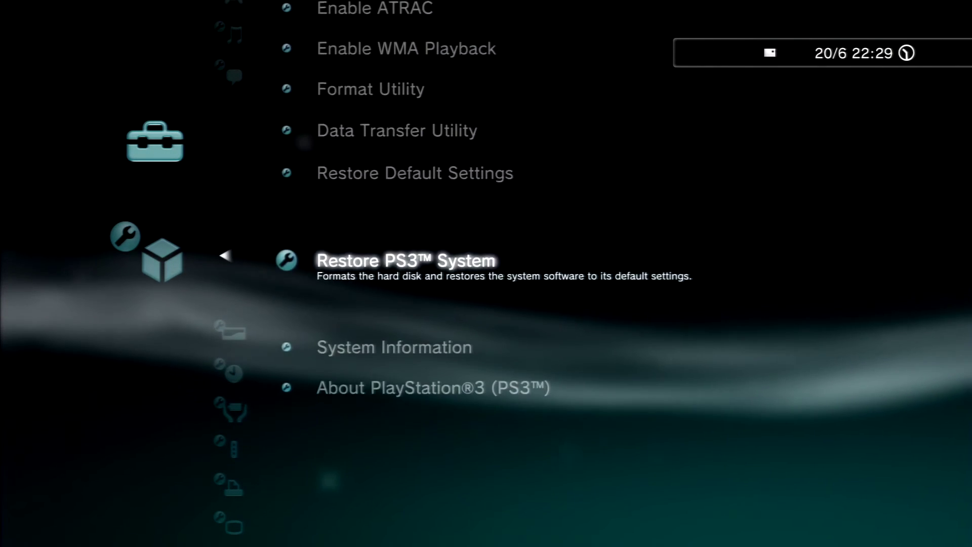
key(Return)
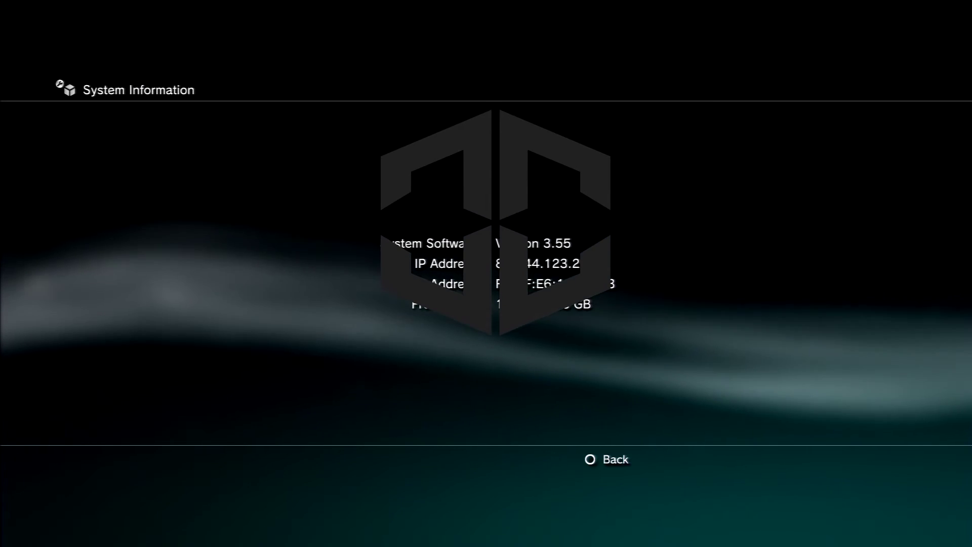
Step: Return to the Settings column and highlight System Update
key(Escape)
key(Escape)
key(Right)
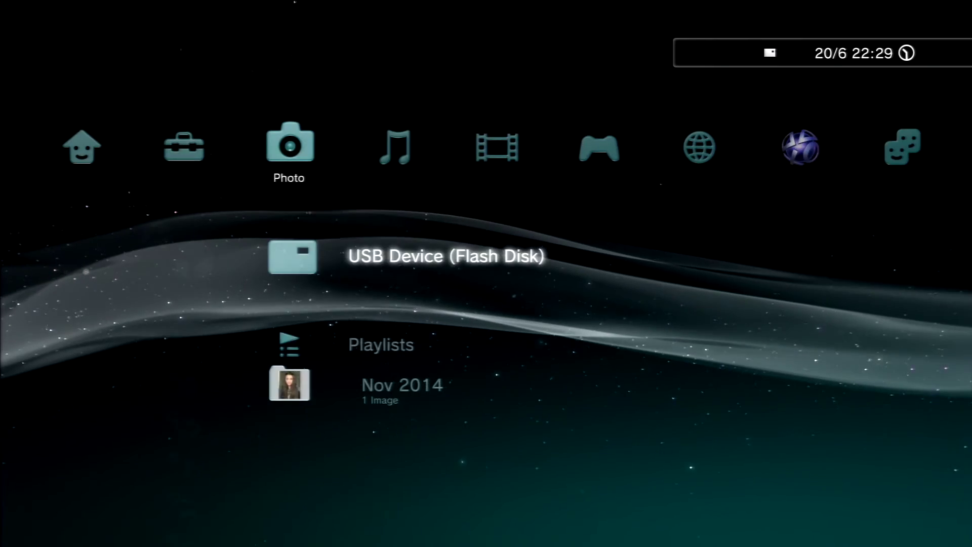
key(Left)
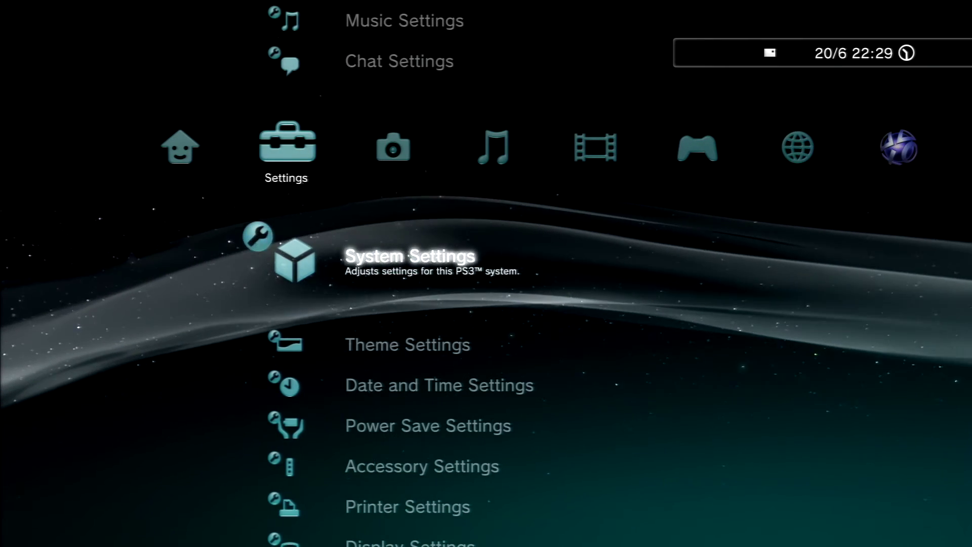
key(Up)
key(Up)
key(Up)
key(Up)
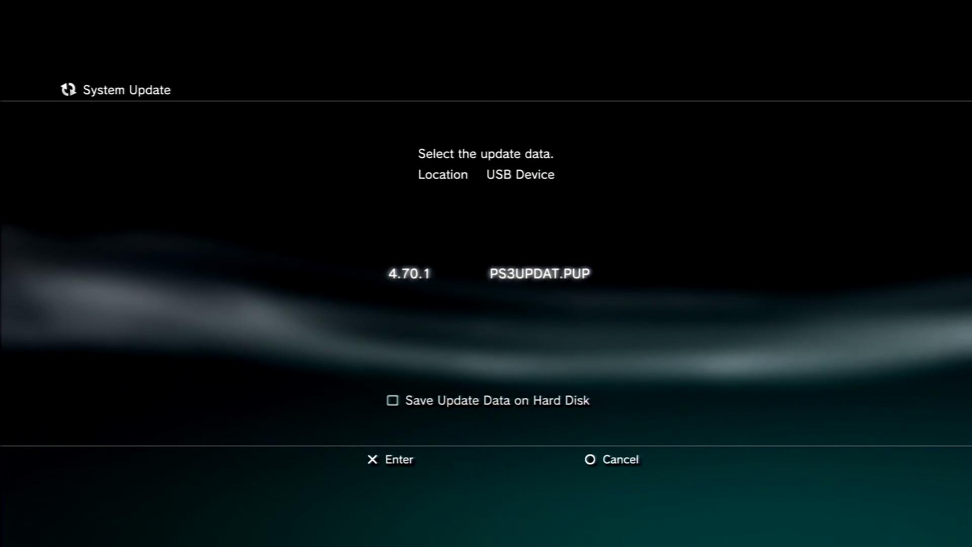
Step: Confirm installing the 4.70.1 PS3UPDAT.PUP update data from the USB drive
key(Return)
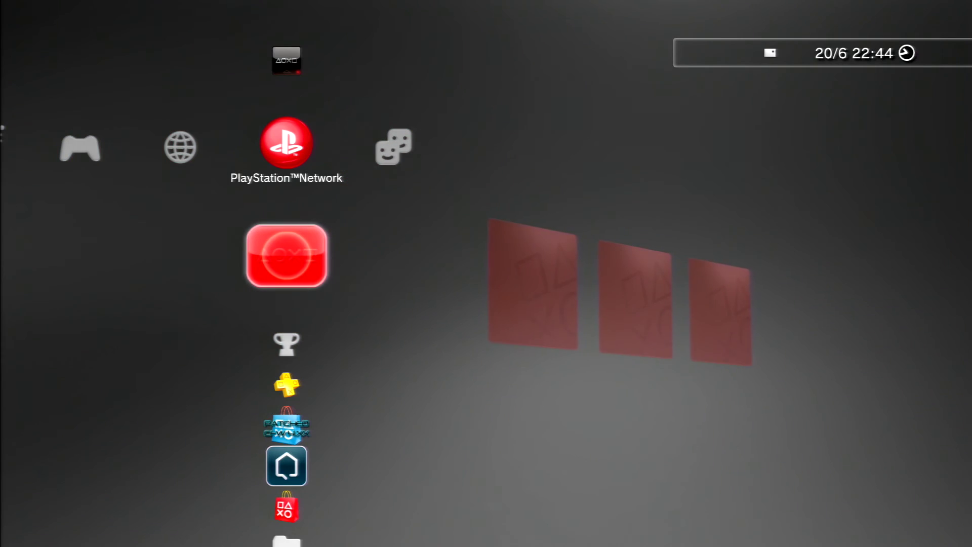
Step: Browse the PlayStation Network and Game columns of the updated XMB
key(Up)
key(Down)
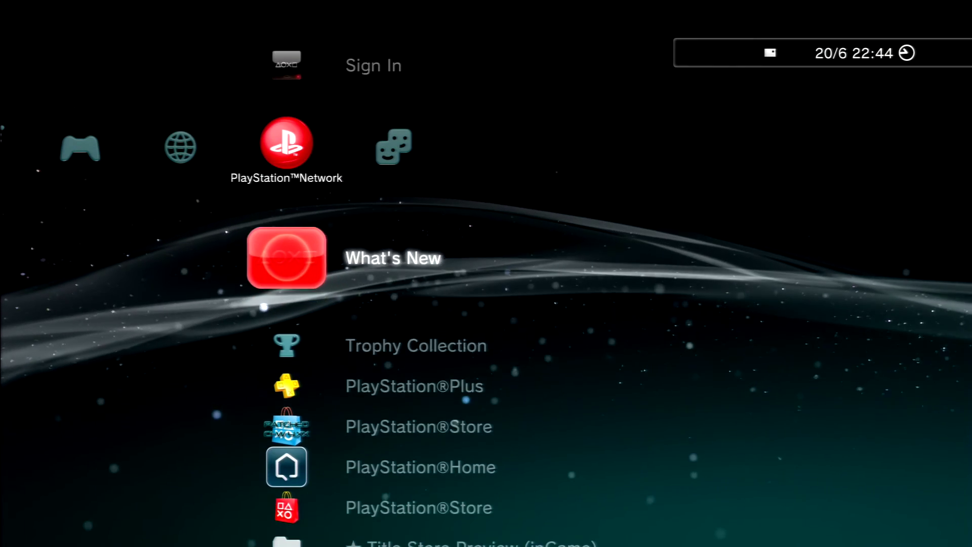
key(Down)
key(Down)
key(Down)
key(Down)
key(Down)
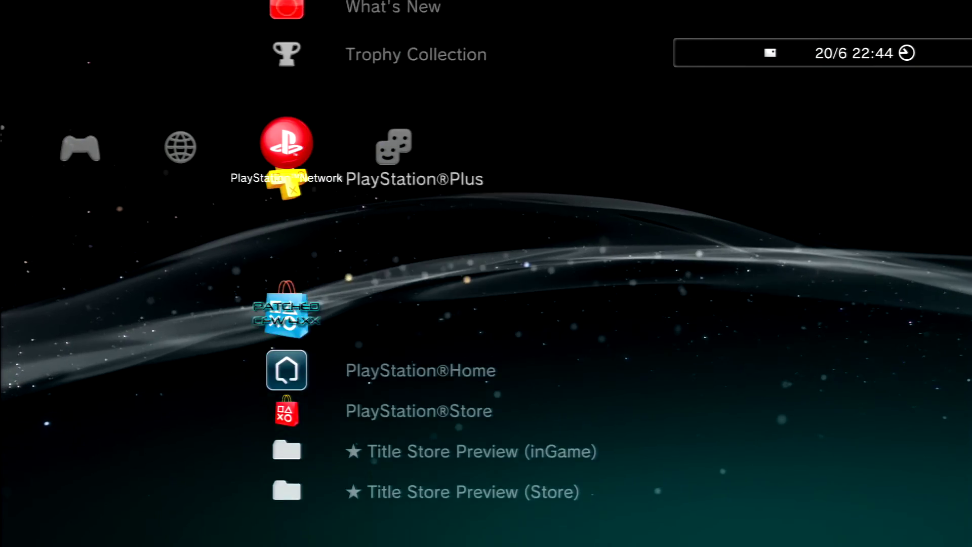
key(Left)
key(Left)
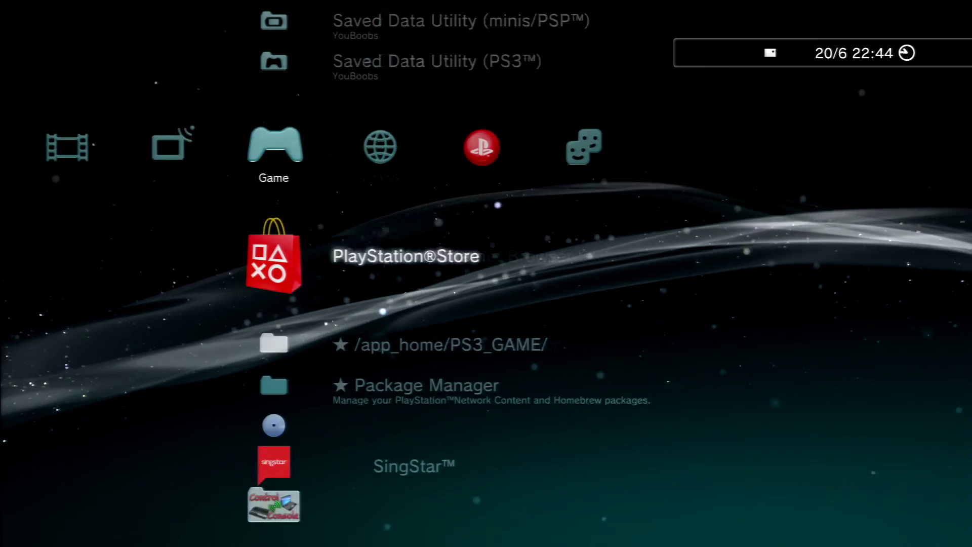
key(Down)
key(Down)
key(Down)
key(Down)
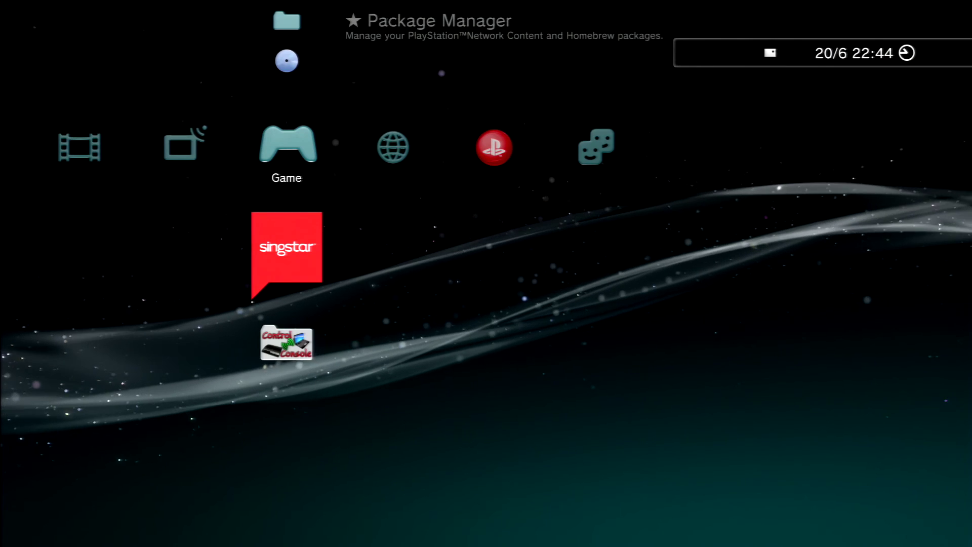
Step: Return to PlayStation Network and sign in
key(Right)
key(Right)
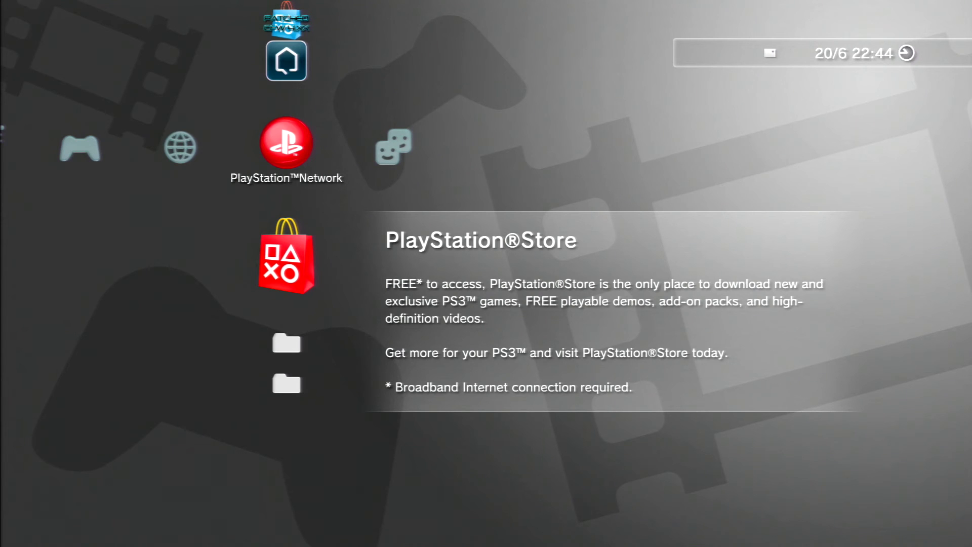
key(Up)
key(Up)
key(Up)
key(Up)
key(Up)
key(Up)
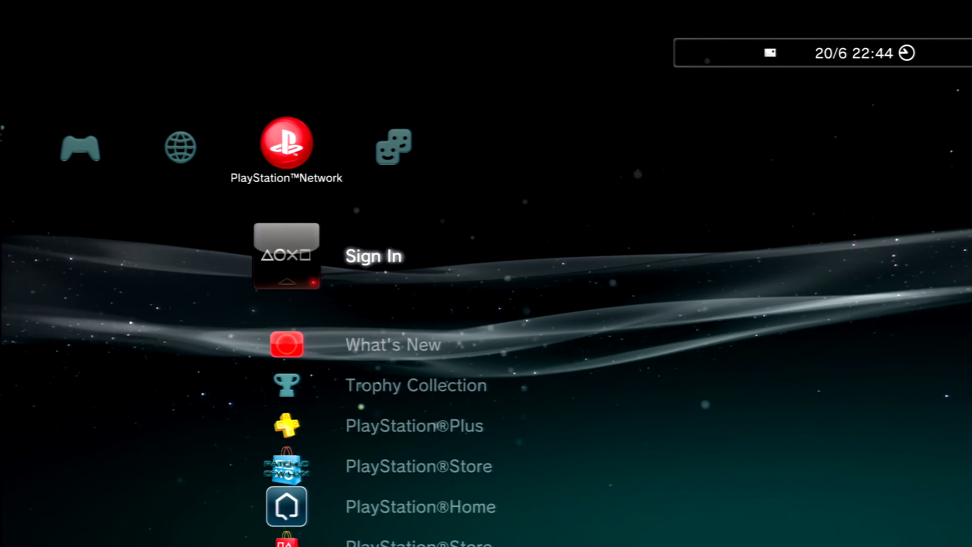
key(Return)
key(Return)
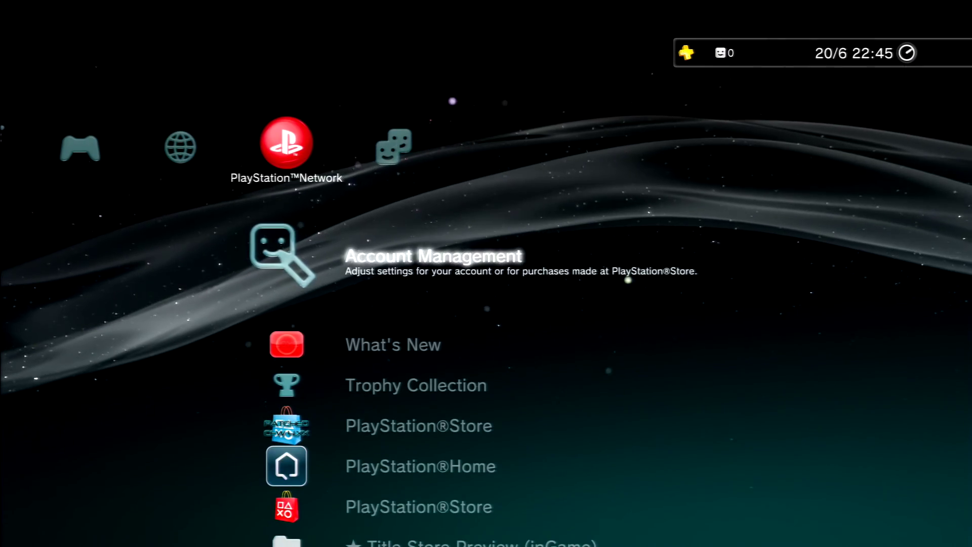
Step: Browse the Friends column, scrolling through the friends list and friend requests
key(Right)
key(Down)
key(Down)
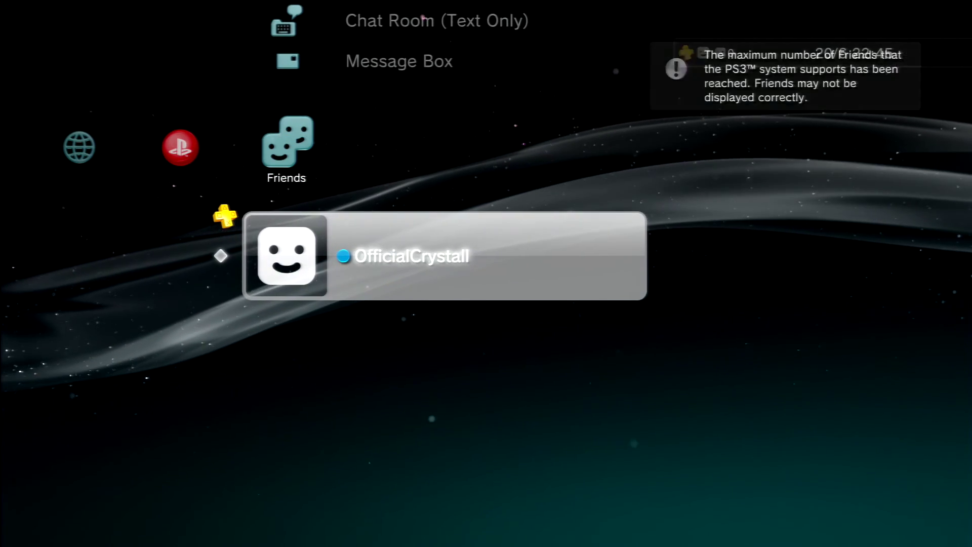
key(Left)
key(Right)
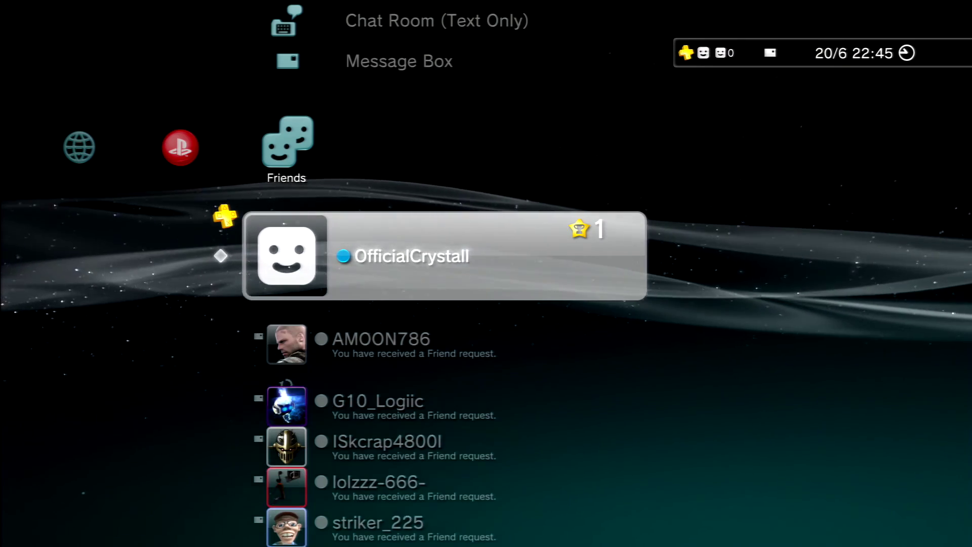
key(Down)
key(Down)
key(Down)
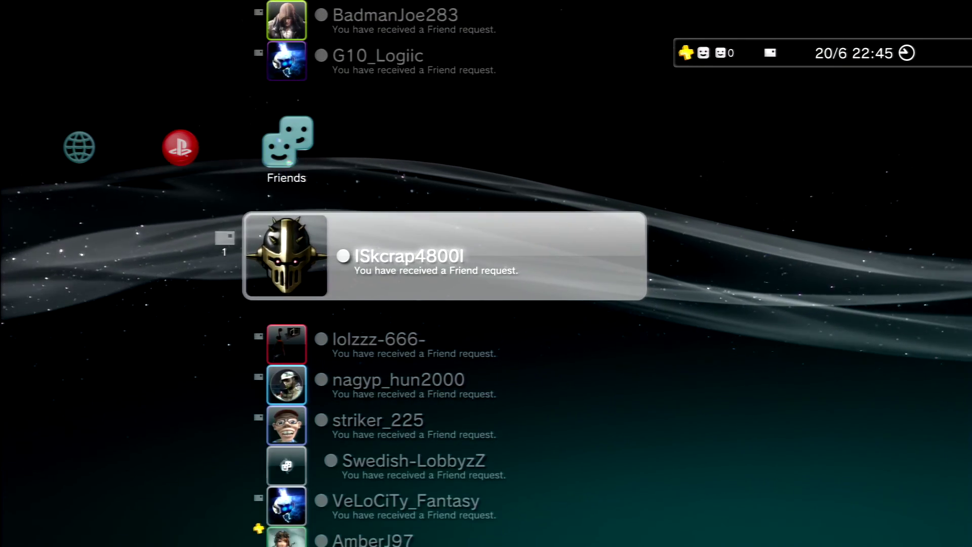
key(Up)
key(Up)
key(Up)
key(Up)
key(Left)
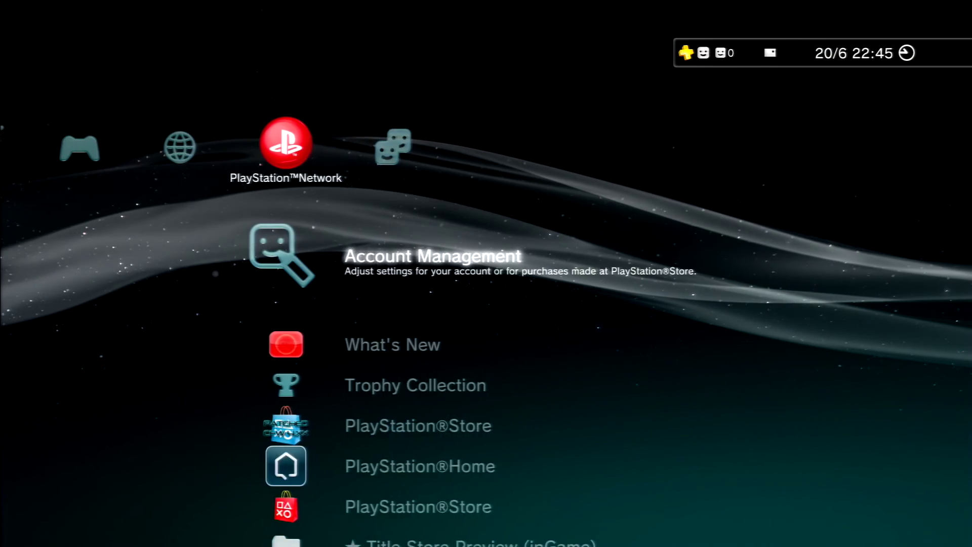
Step: Sign out of PlayStation Network and move left to the Network column
key(Menu)
key(Return)
key(Left)
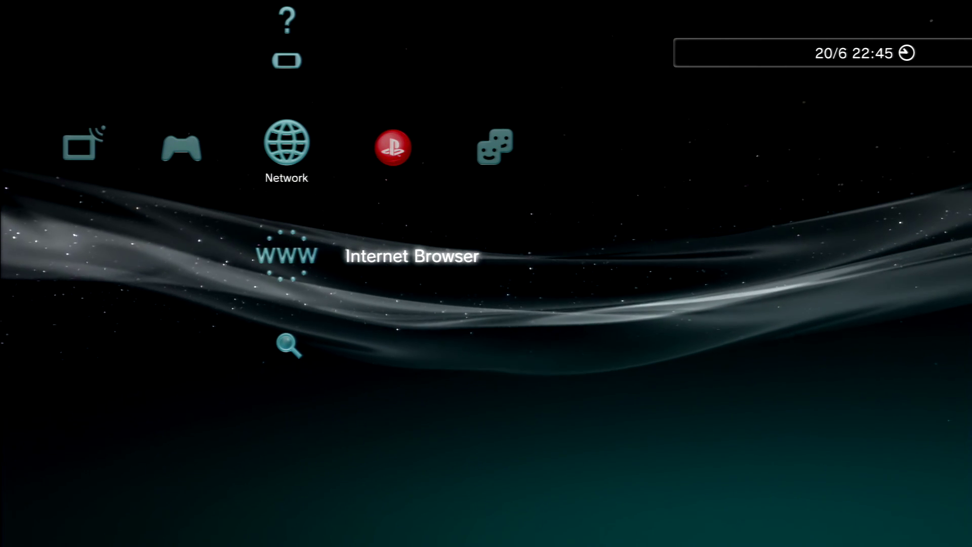
Step: Open Settings > System Settings > System Information to confirm System Software Version 4.70
key(Left)
key(Left)
key(Left)
key(Left)
key(Left)
key(Left)
key(Down)
key(Down)
key(Down)
key(Down)
key(Down)
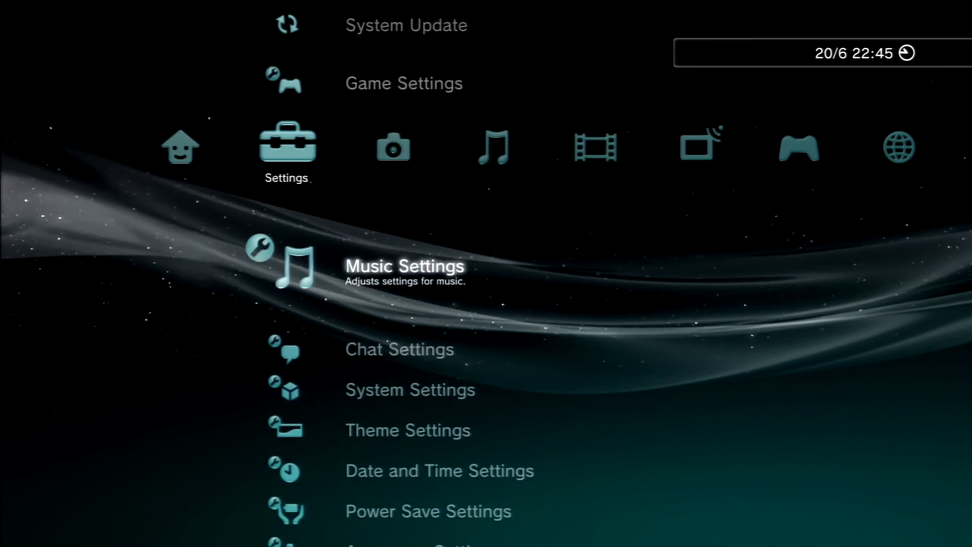
key(Up)
key(Up)
key(Return)
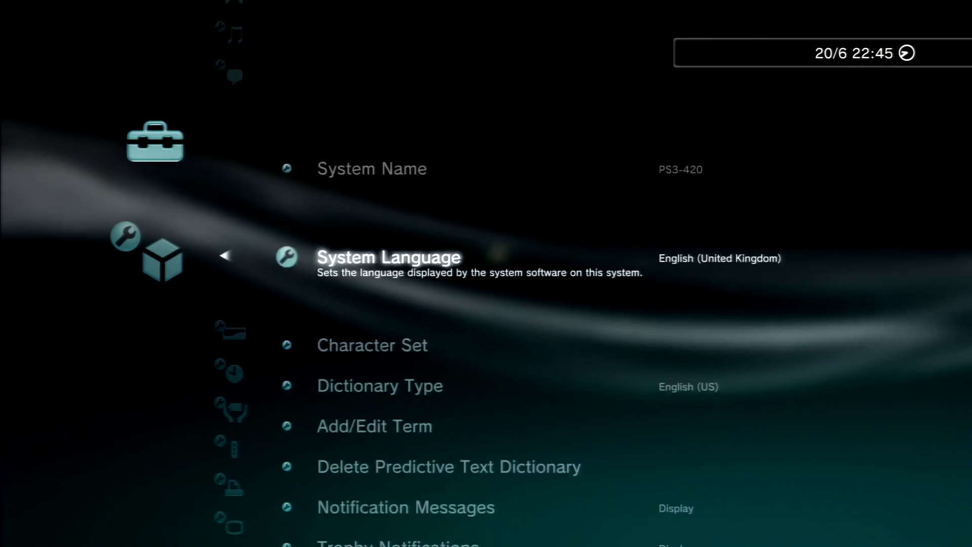
key(Down)
key(Down)
key(Down)
key(Down)
key(Down)
key(Down)
key(Down)
key(Down)
key(Down)
key(Down)
key(Down)
key(Down)
key(Down)
key(Down)
key(Down)
key(Down)
key(Down)
key(Down)
key(Down)
key(Down)
key(Up)
key(Return)
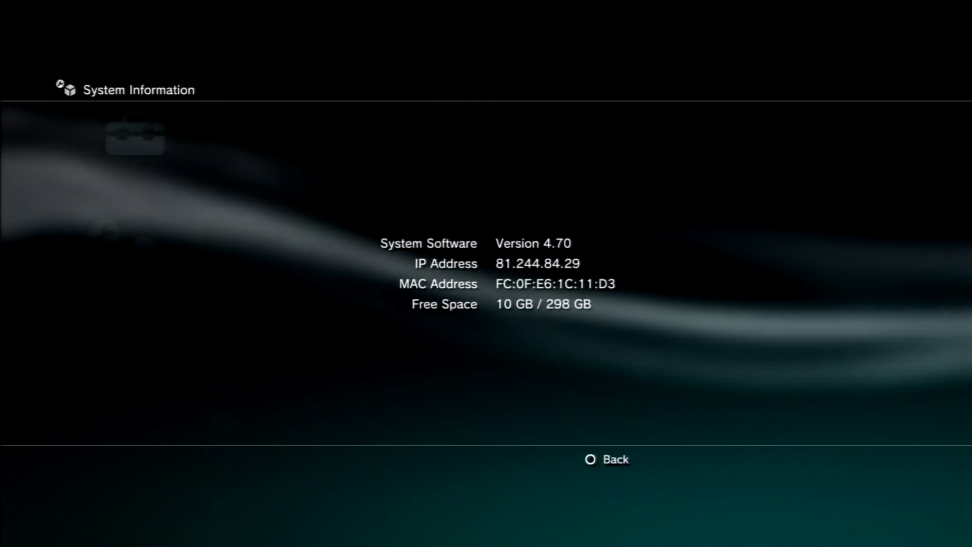